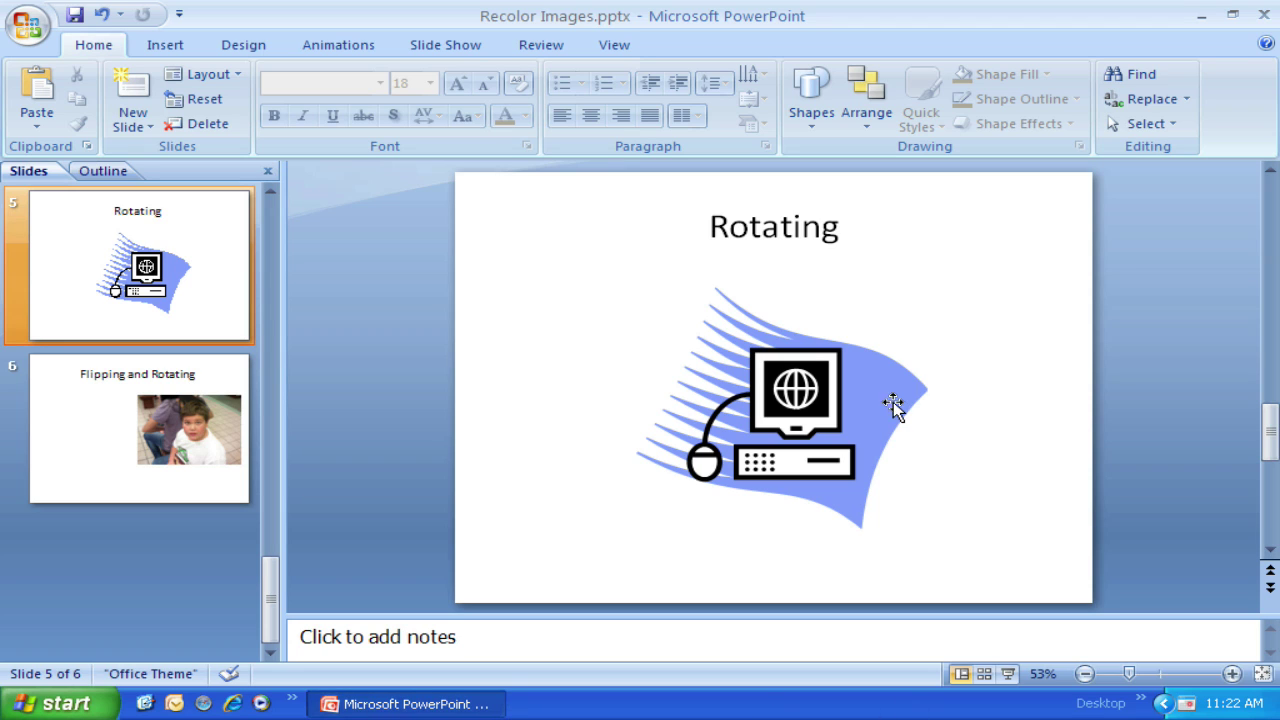
{"action": "left_click", "coordinate": [787, 396]}
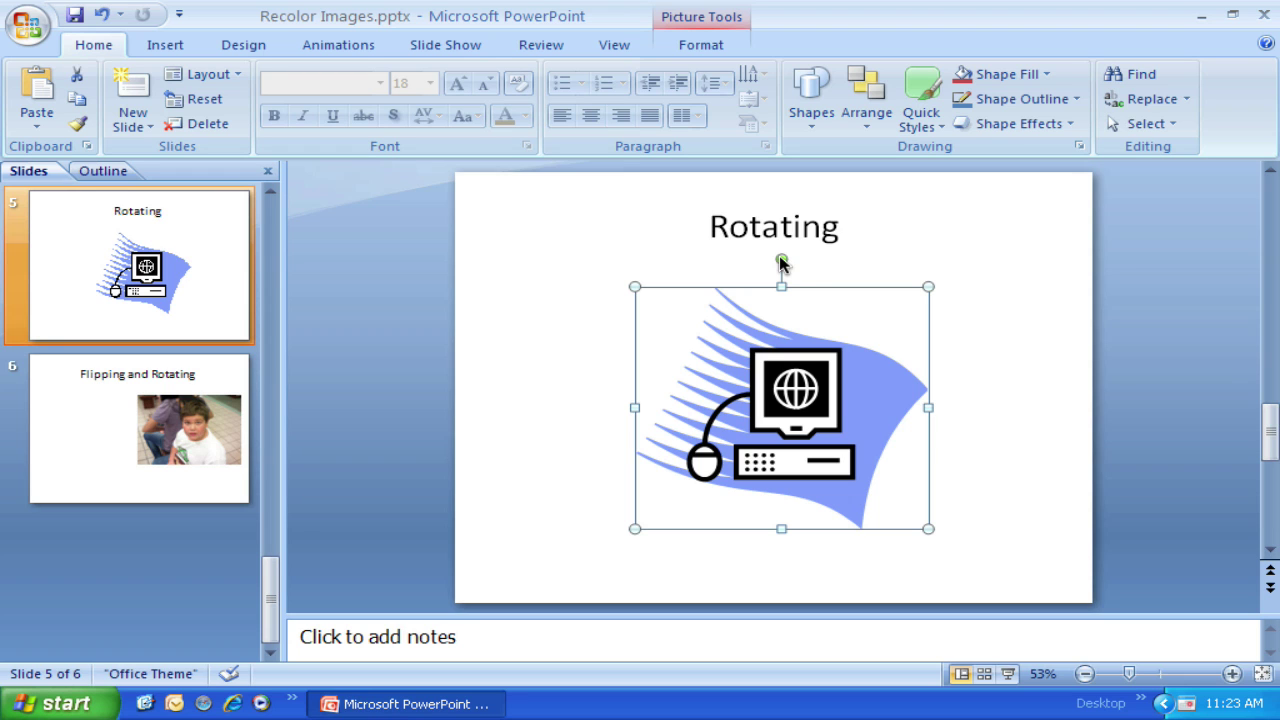
{"action": "left_click_drag", "start_coordinate": [781, 262], "coordinate": [624, 503]}
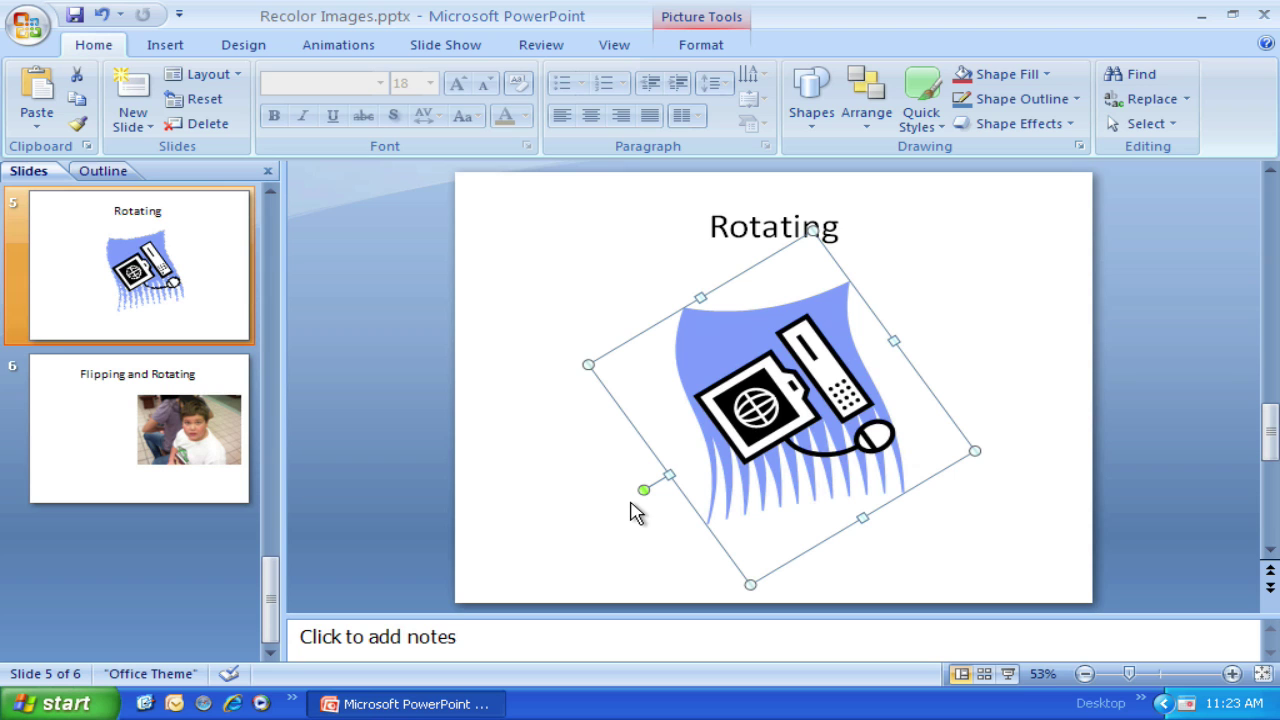
{"action": "left_click_drag", "start_coordinate": [644, 489], "coordinate": [777, 263]}
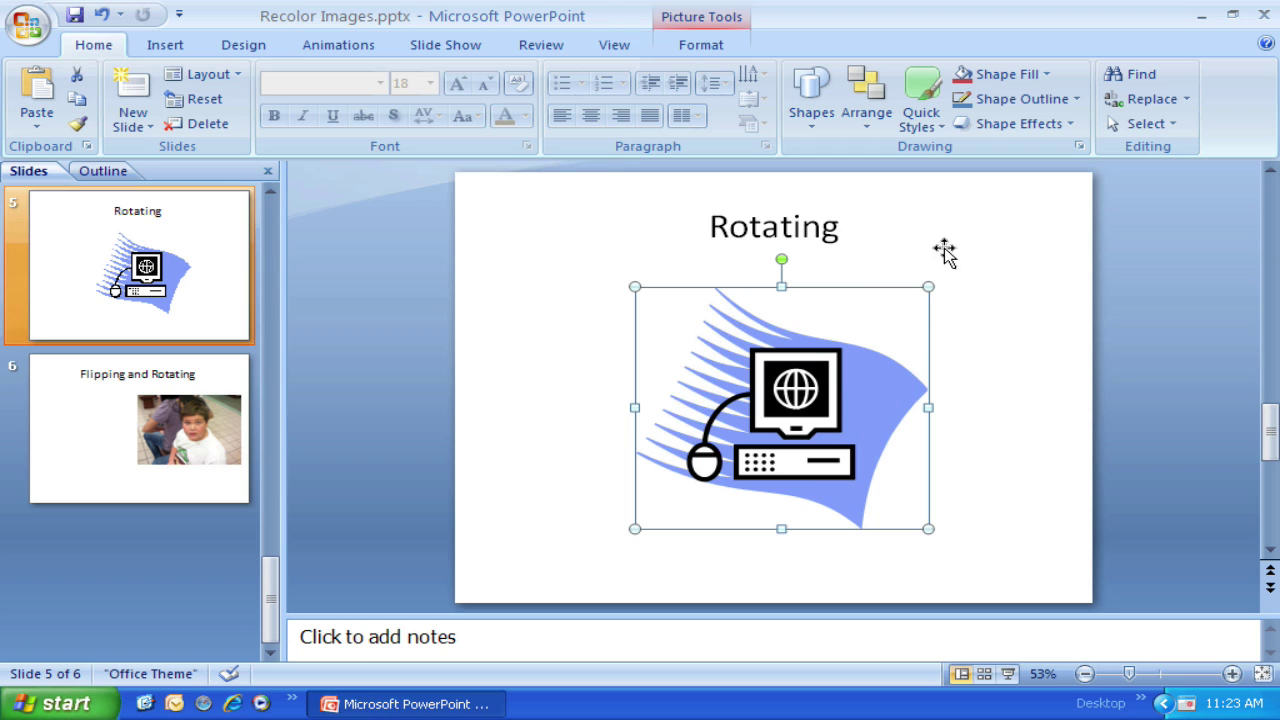
Rotate the computer clip art to 46° through its Size settings
{"action": "left_click", "coordinate": [703, 20]}
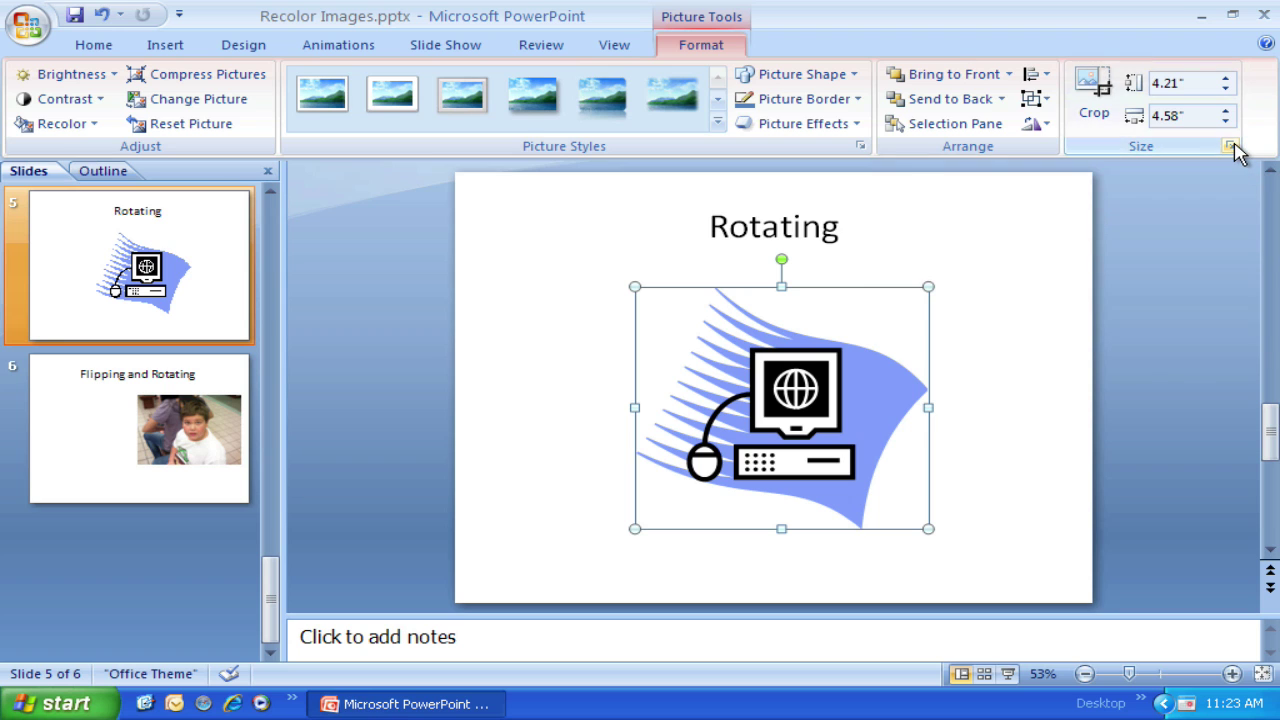
{"action": "left_click", "coordinate": [1230, 146]}
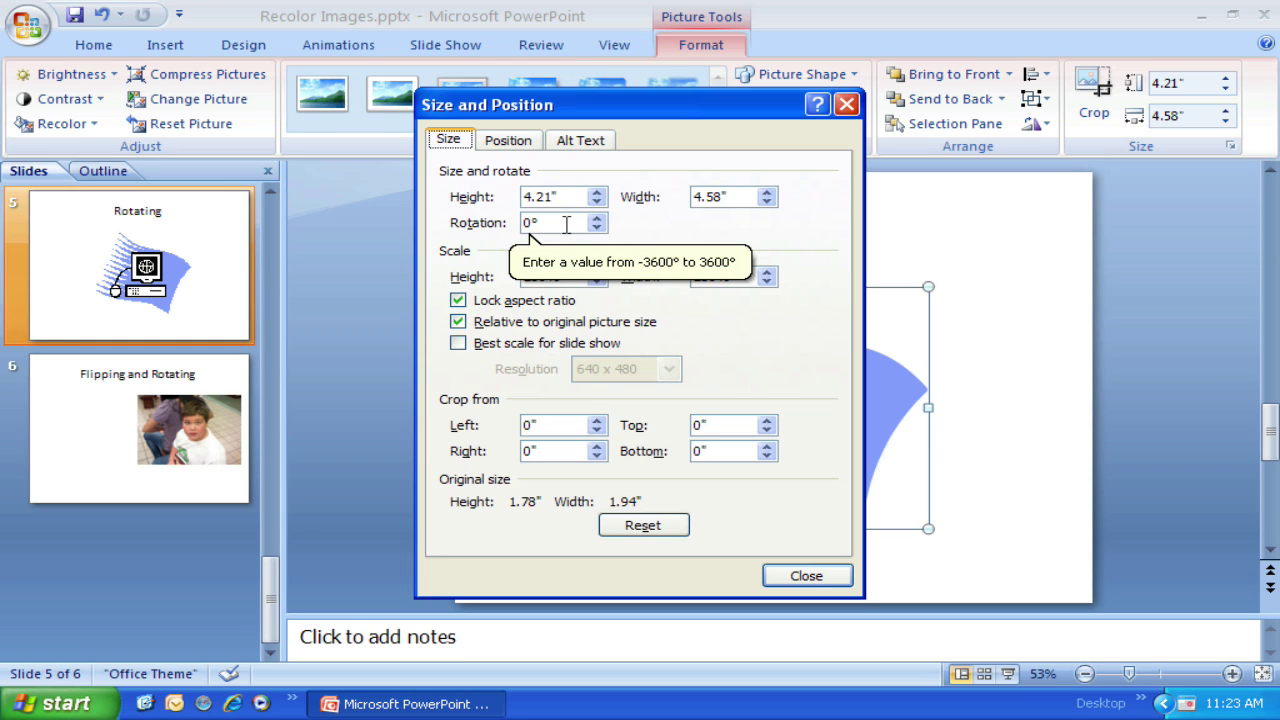
{"action": "double_click", "coordinate": [533, 223]}
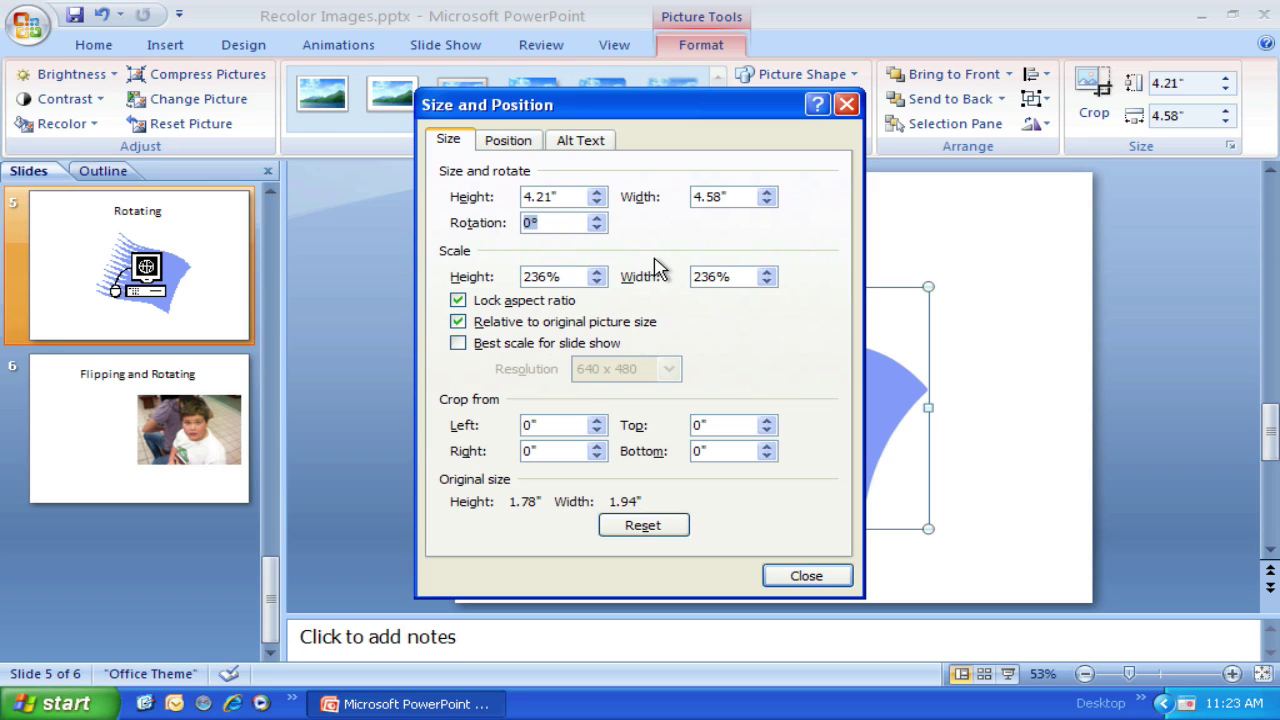
{"action": "type", "text": "46"}
{"action": "left_click", "coordinate": [806, 576]}
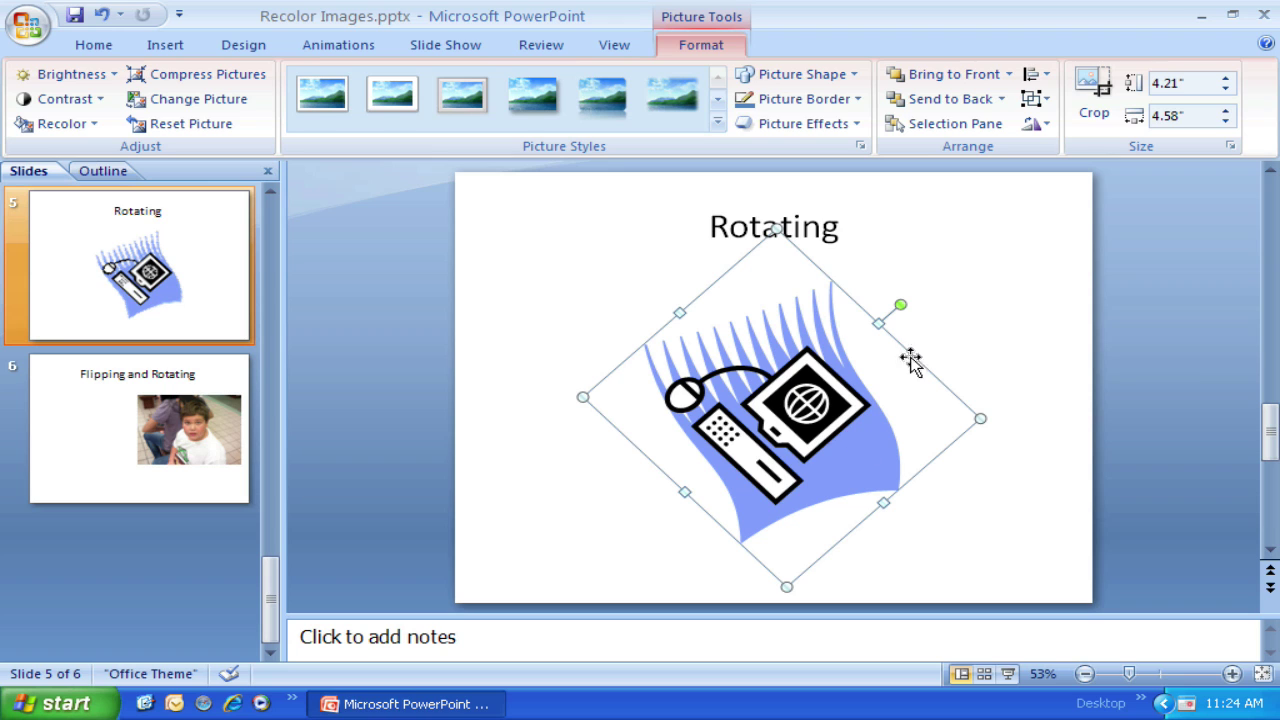
Change the clip art's rotation from 46° to 180°
{"action": "left_click", "coordinate": [1230, 146]}
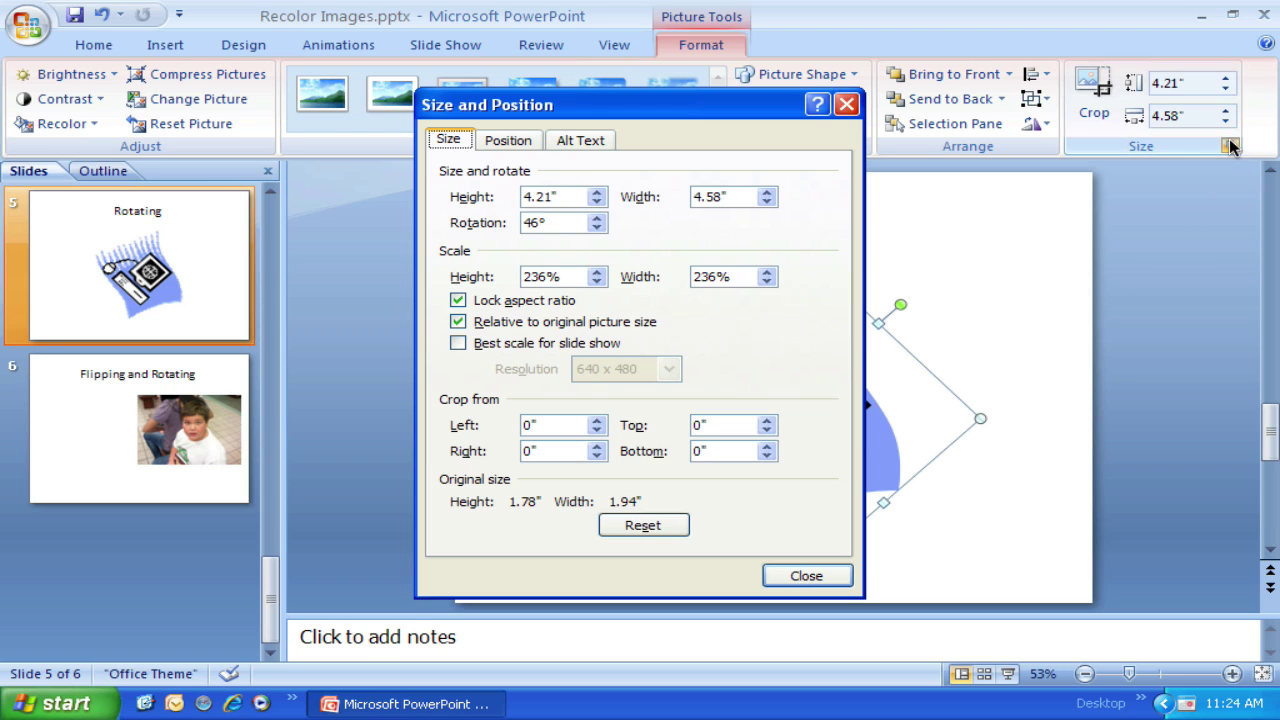
{"action": "left_click_drag", "start_coordinate": [552, 222], "coordinate": [496, 222]}
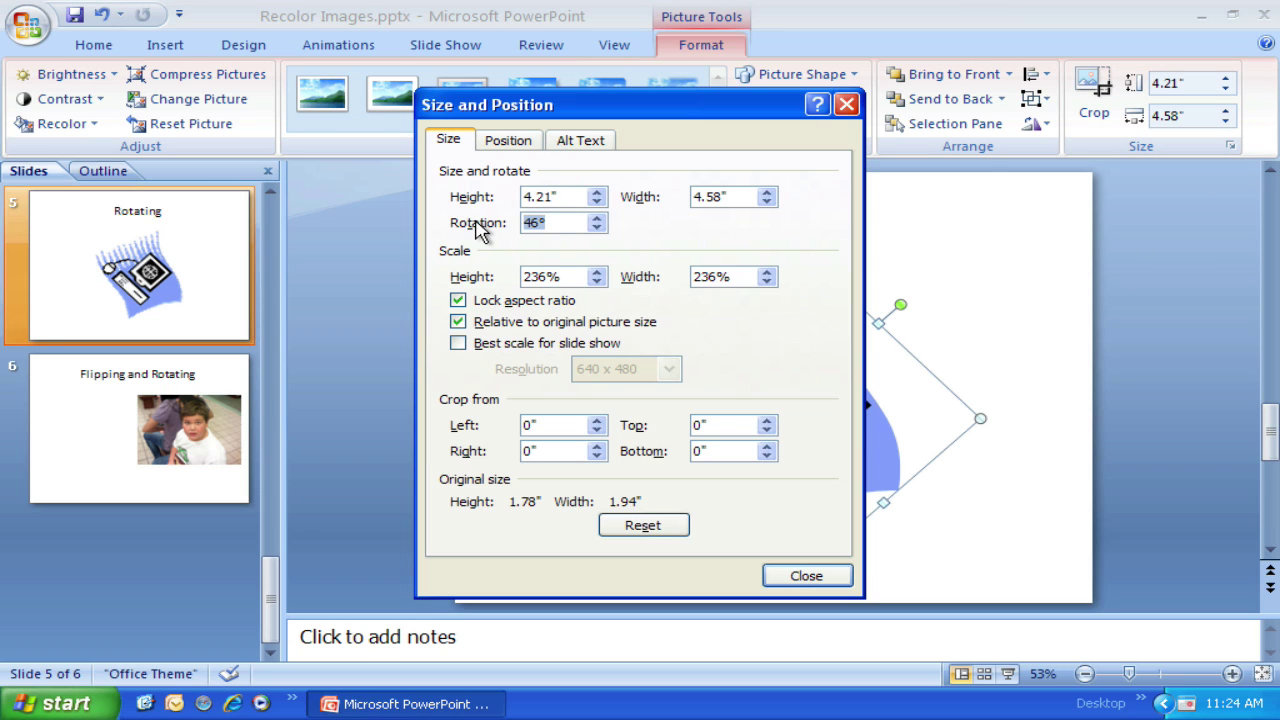
{"action": "type", "text": "180"}
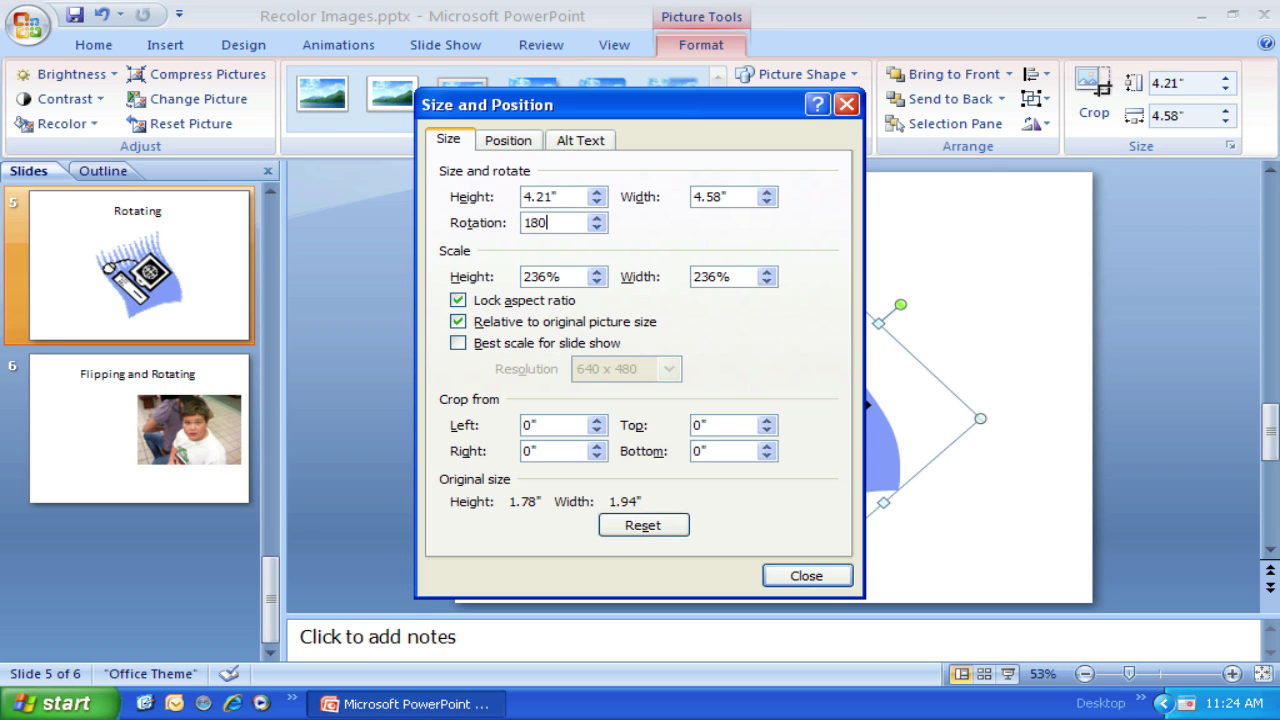
{"action": "left_click", "coordinate": [806, 576]}
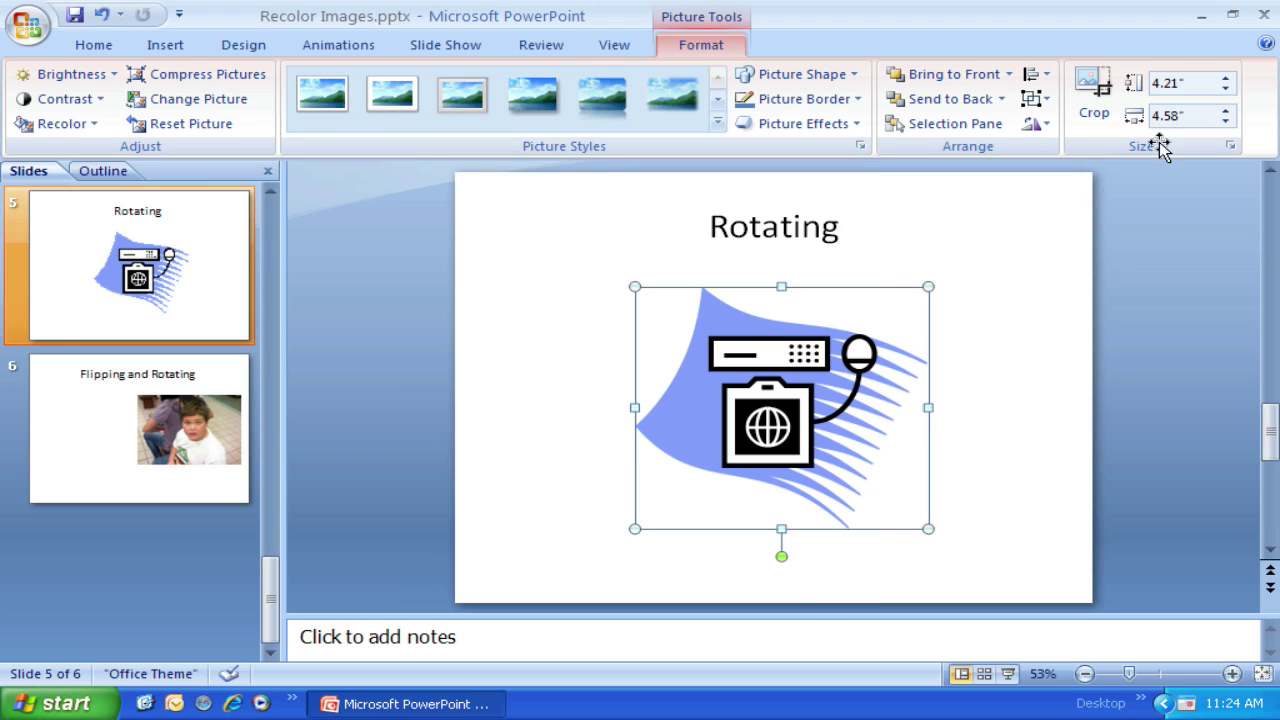
Set the clip art's rotation back to 0° so it stands upright
{"action": "left_click", "coordinate": [1230, 146]}
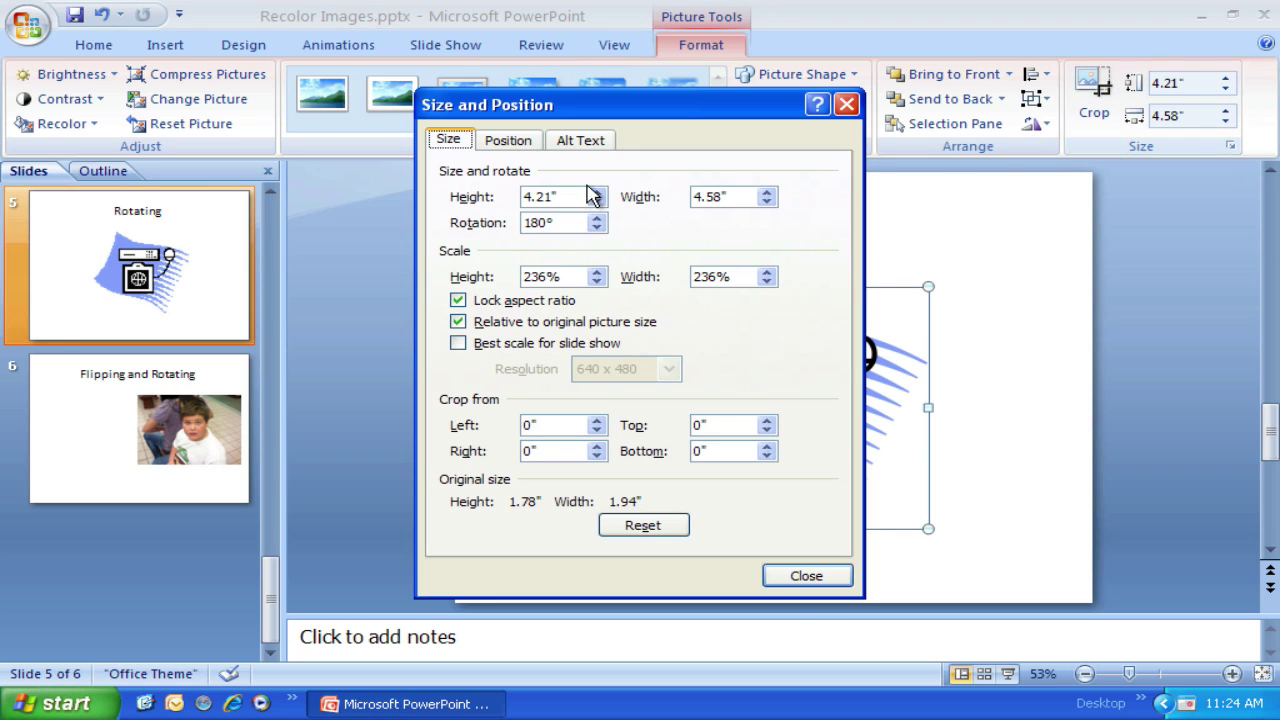
{"action": "left_click_drag", "start_coordinate": [569, 222], "coordinate": [497, 226]}
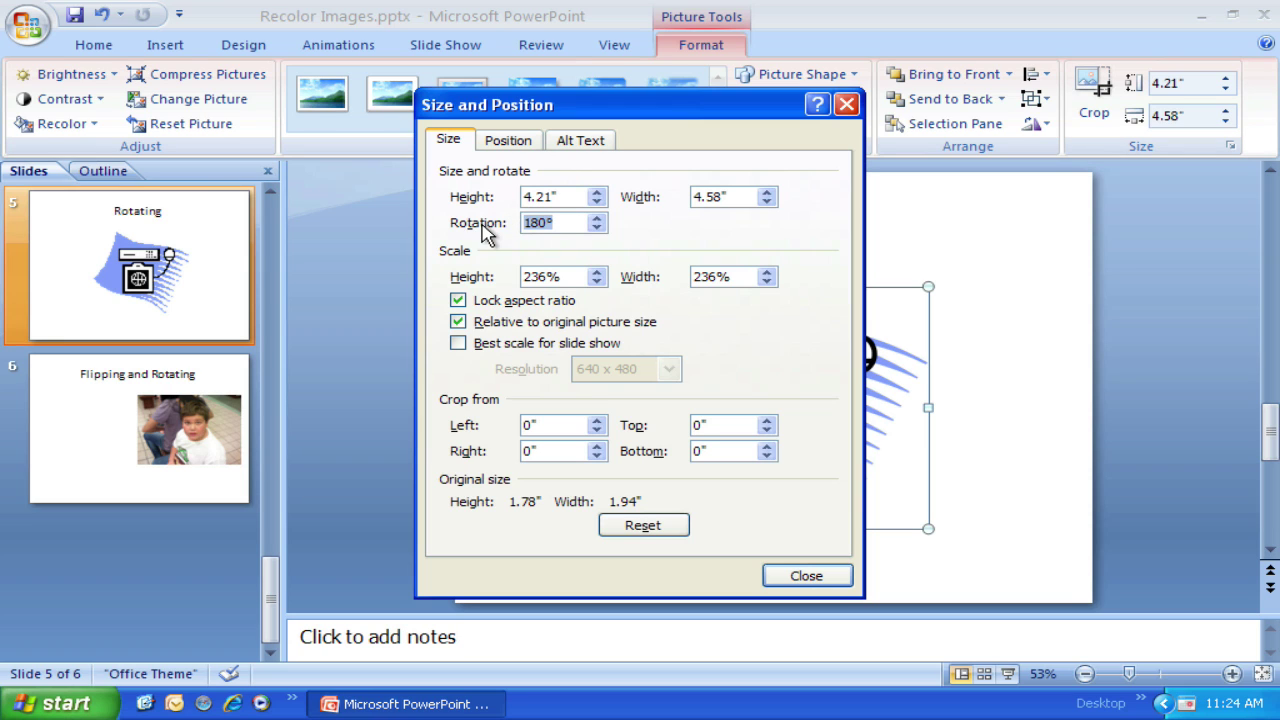
{"action": "type", "text": "0"}
{"action": "left_click", "coordinate": [799, 576]}
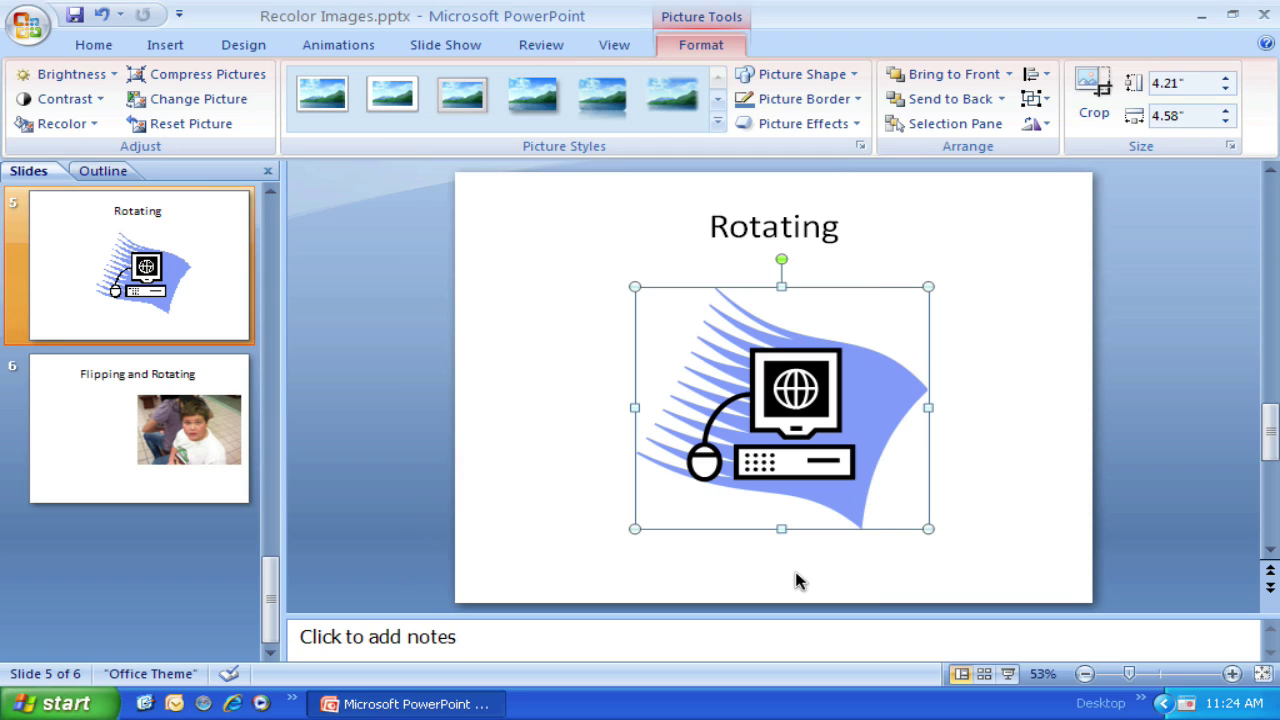
Enter the clip art's rotation values in Format Picture's 3-D Rotation settings
{"action": "right_click", "coordinate": [773, 362]}
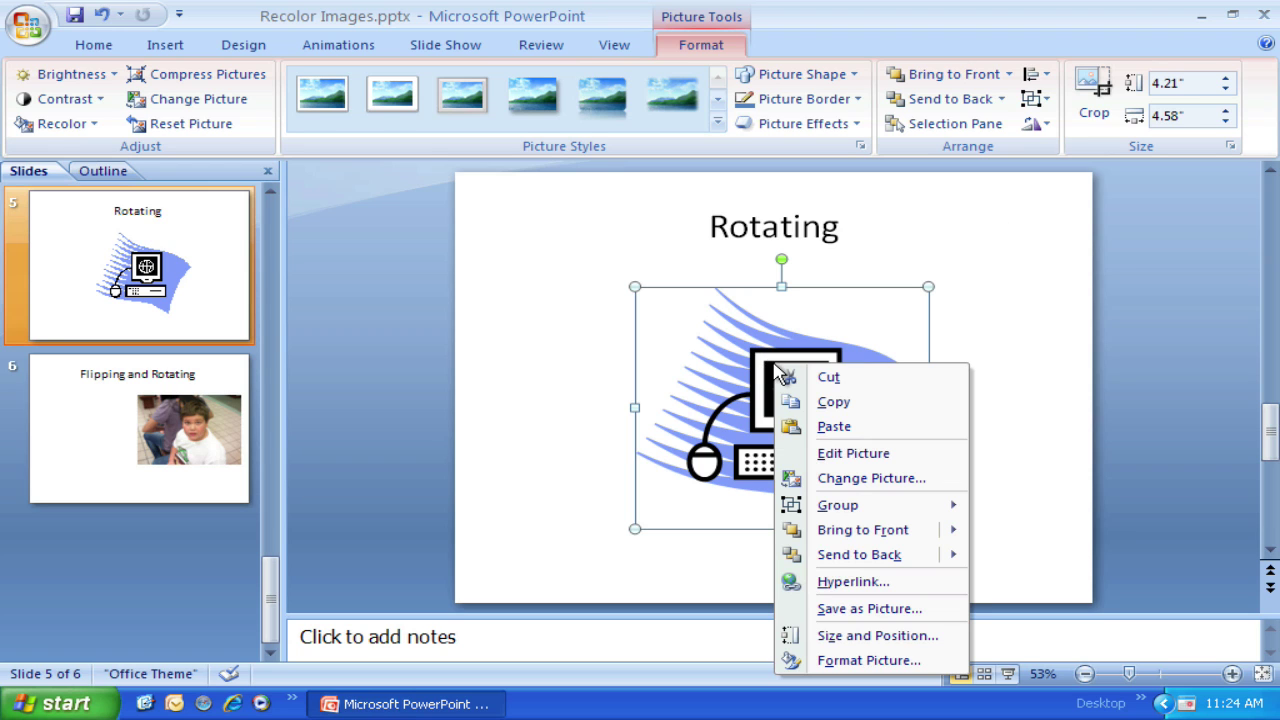
{"action": "left_click", "coordinate": [866, 661]}
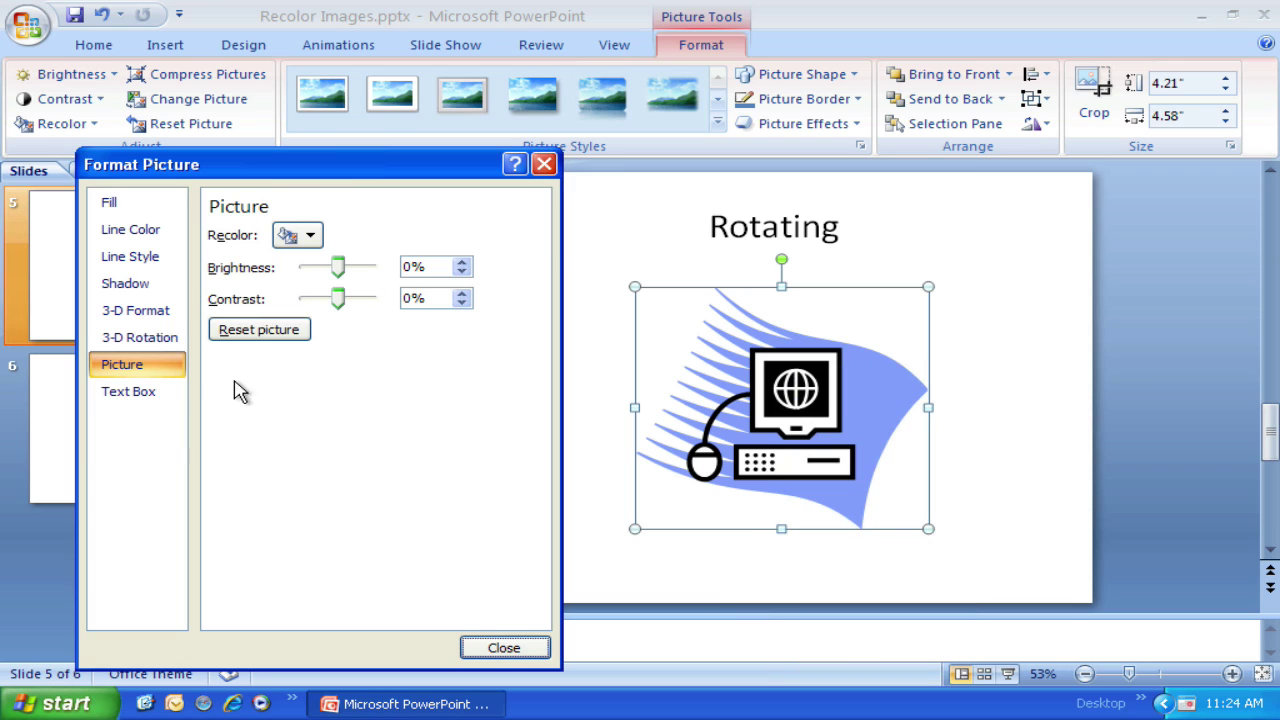
{"action": "left_click", "coordinate": [138, 340]}
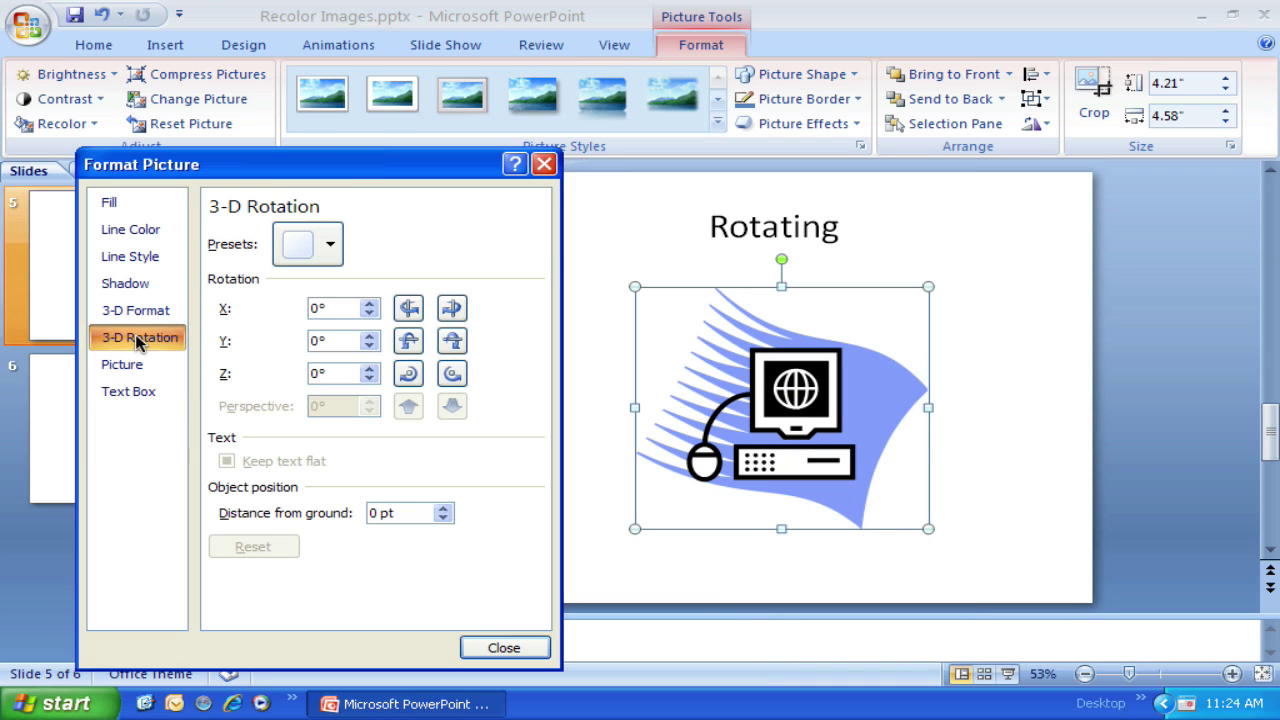
{"action": "left_click_drag", "start_coordinate": [338, 310], "coordinate": [290, 310]}
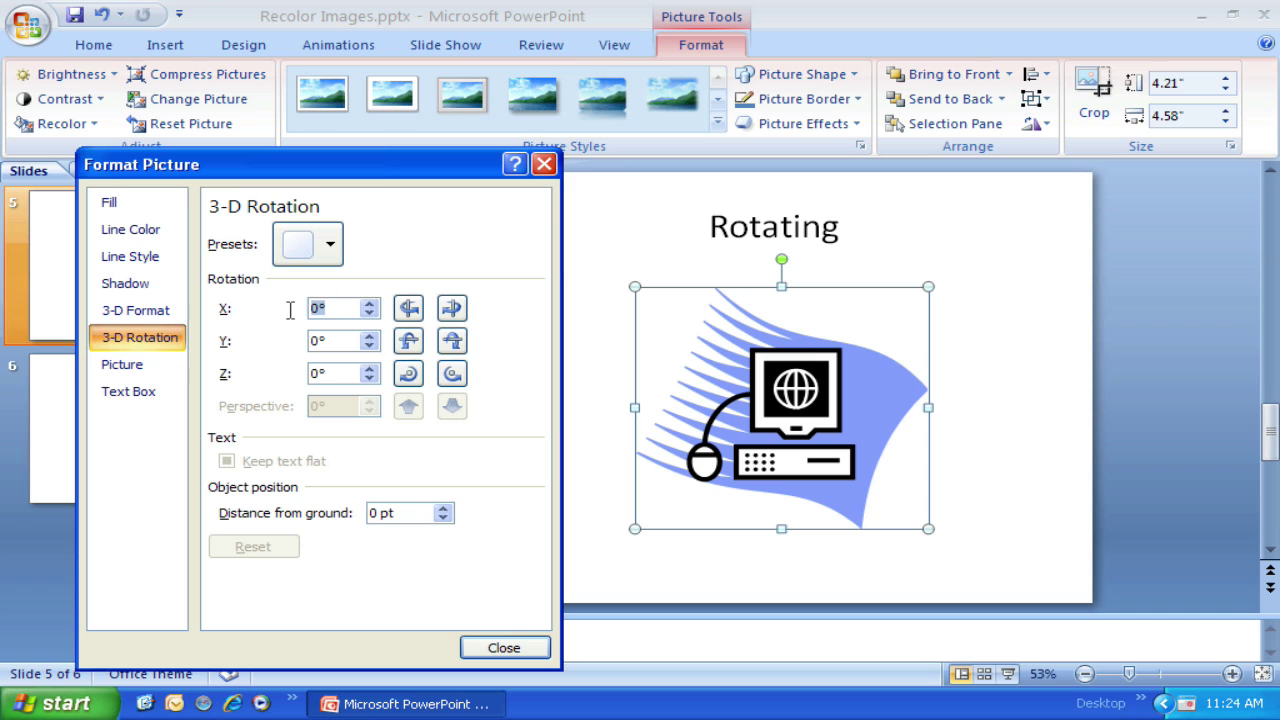
{"action": "type", "text": "45"}
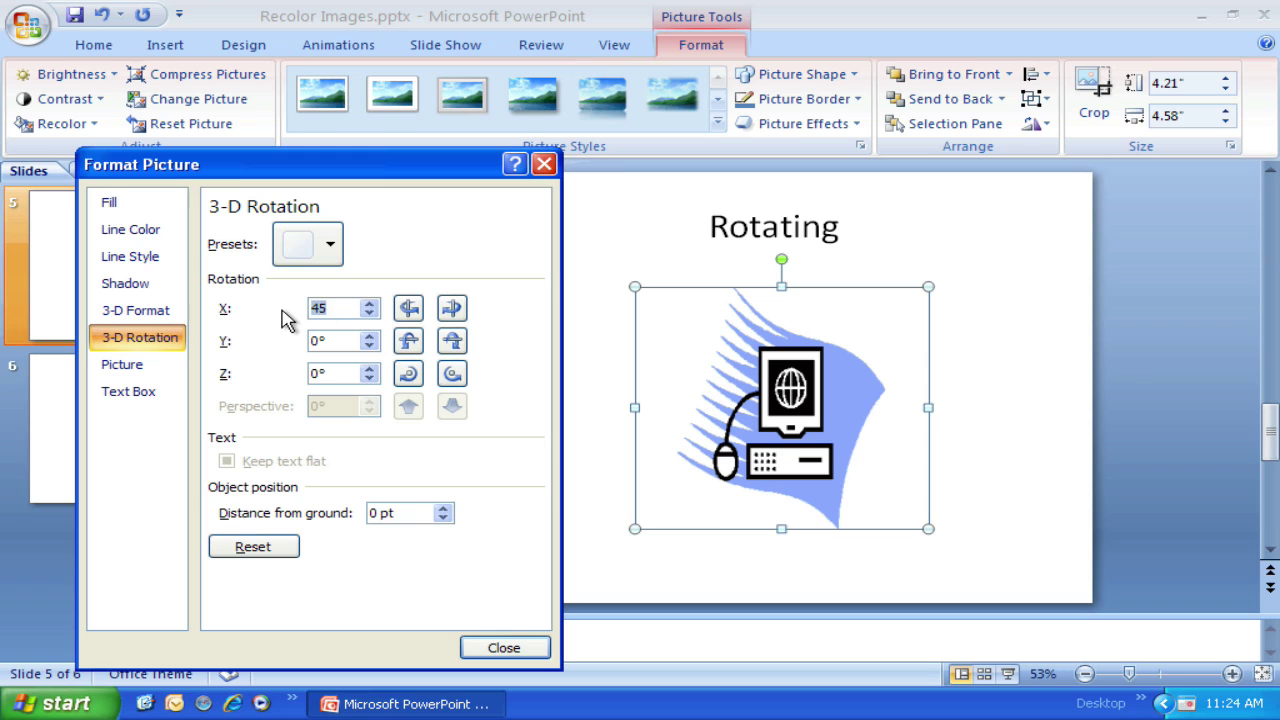
{"action": "type", "text": "0"}
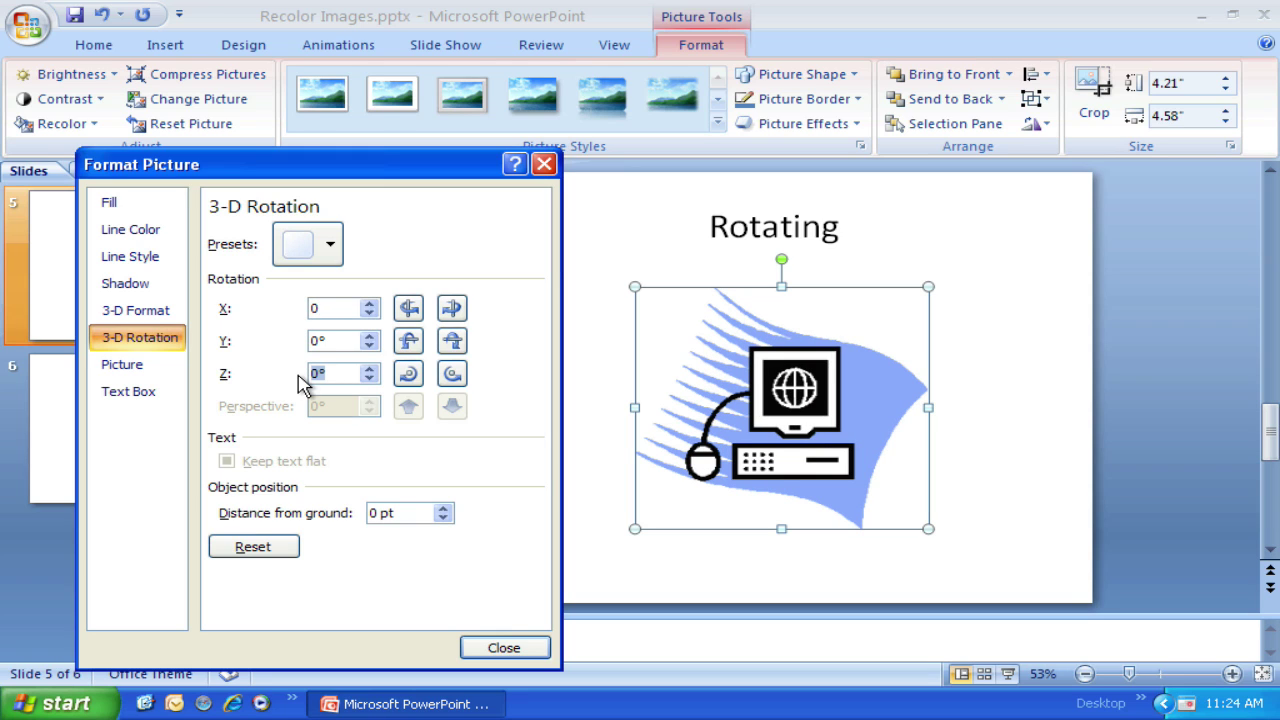
{"action": "type", "text": "45"}
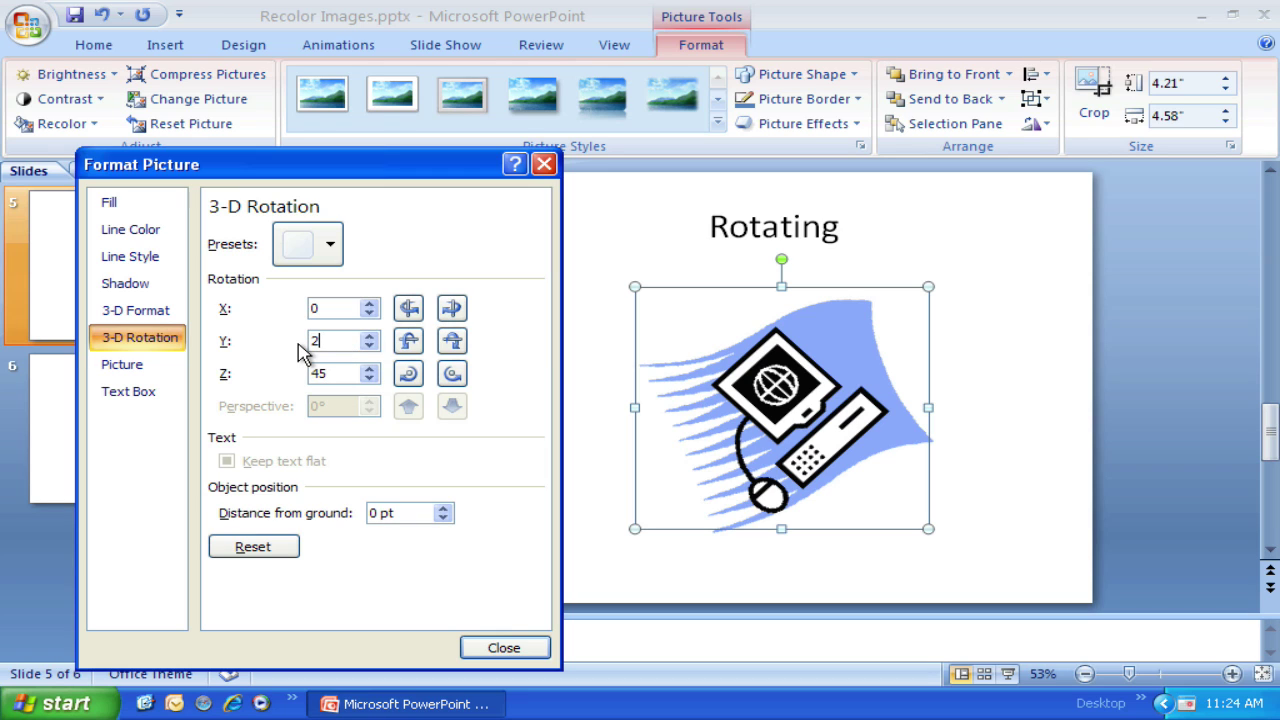
{"action": "type", "text": "5"}
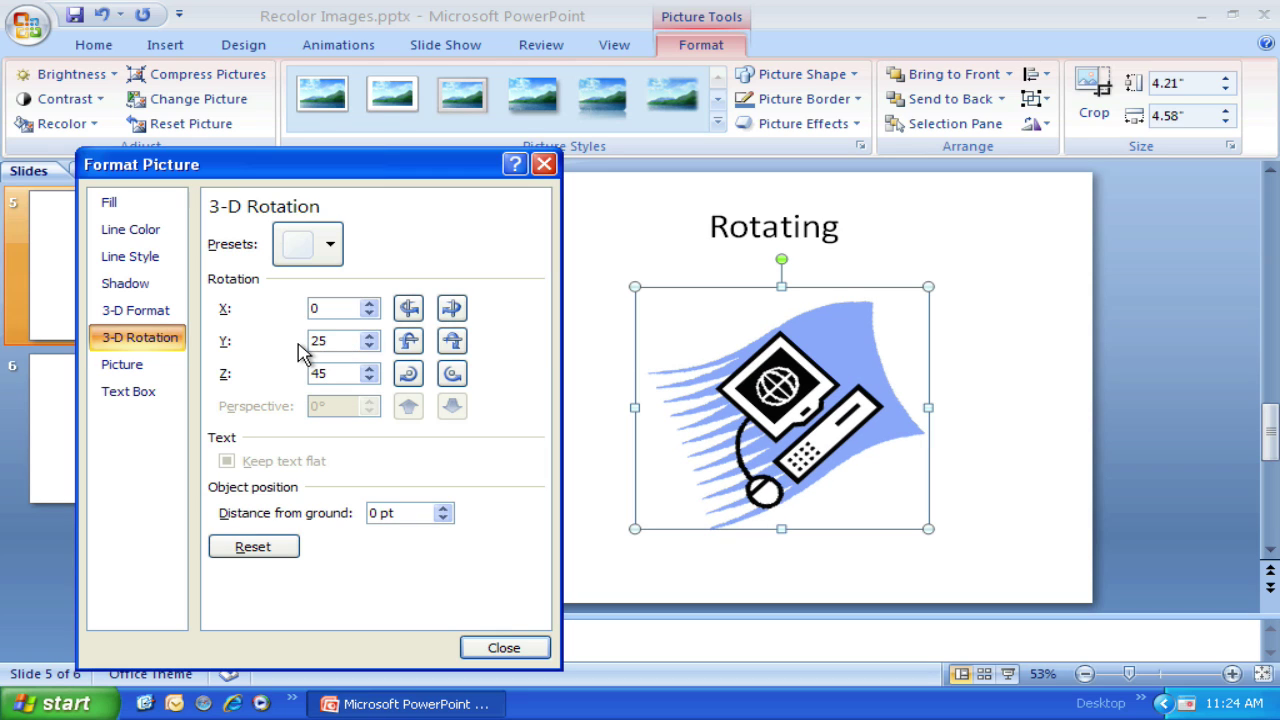
Adjust the Y rotation to 50° and bring the X rotation back to 0°
{"action": "left_click", "coordinate": [369, 336]}
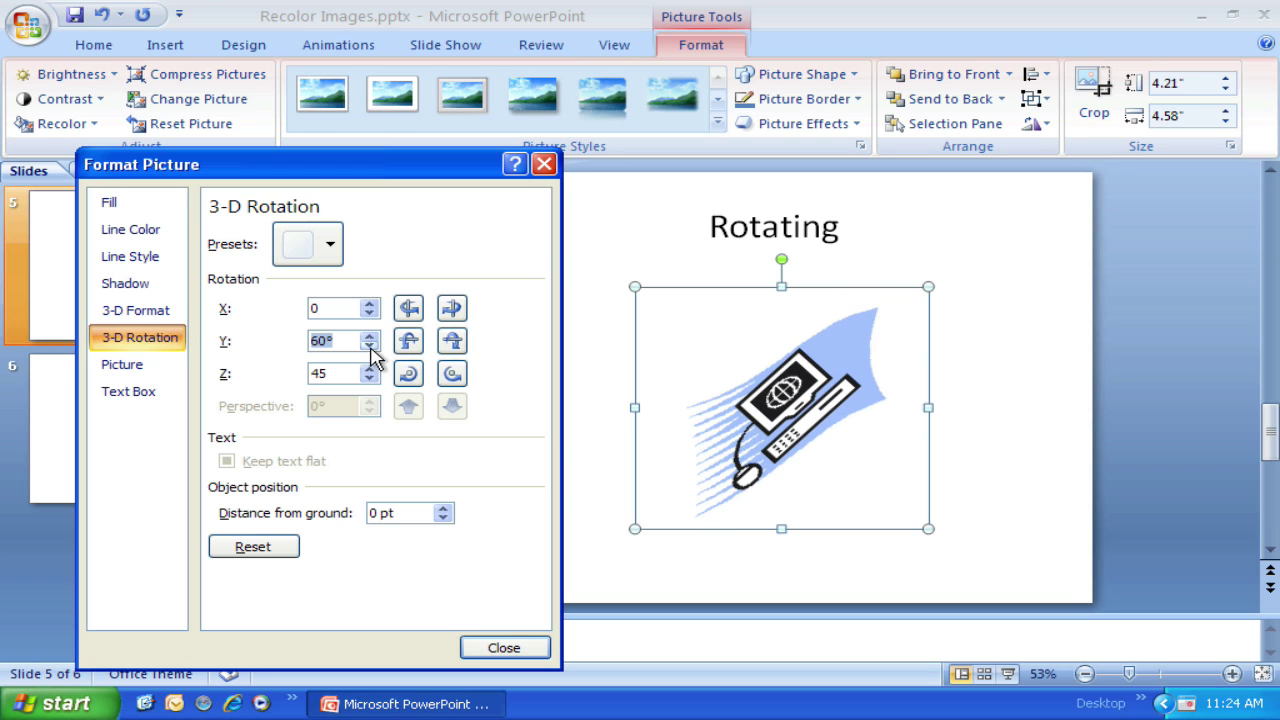
{"action": "left_click", "coordinate": [369, 347]}
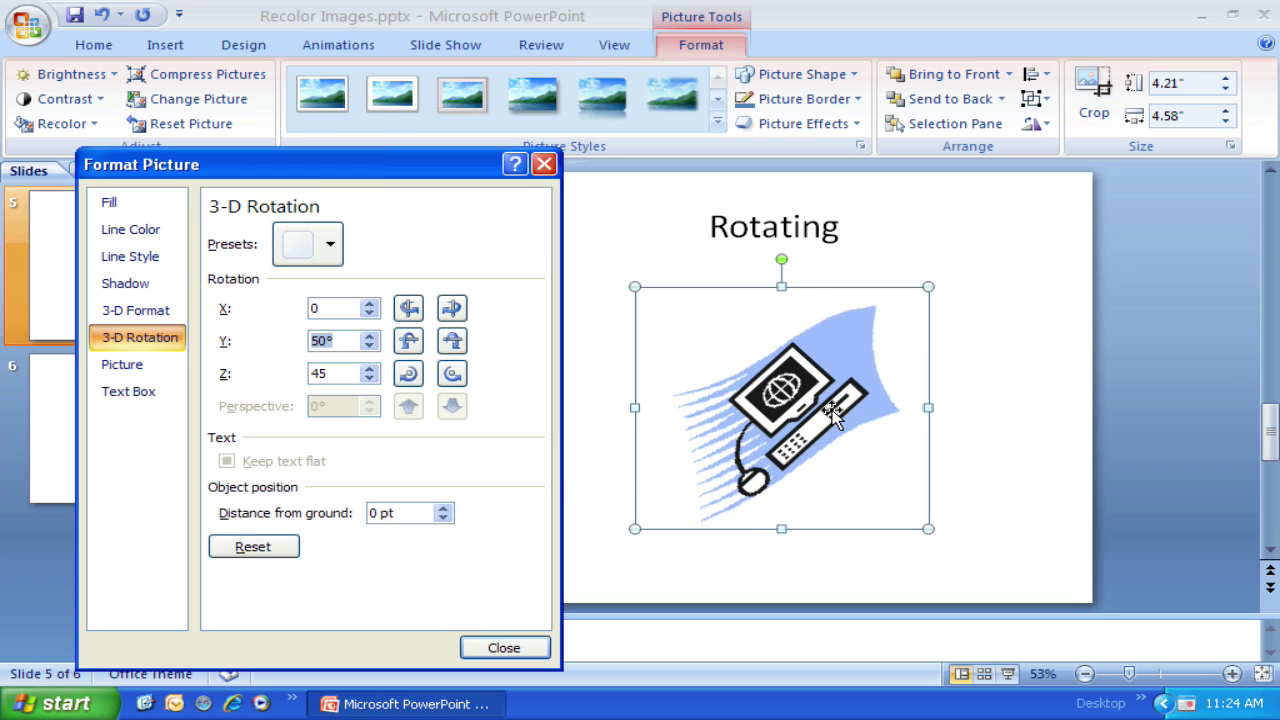
{"action": "left_click", "coordinate": [369, 313]}
{"action": "left_click", "coordinate": [369, 303]}
{"action": "left_click", "coordinate": [369, 303]}
{"action": "left_click", "coordinate": [369, 303]}
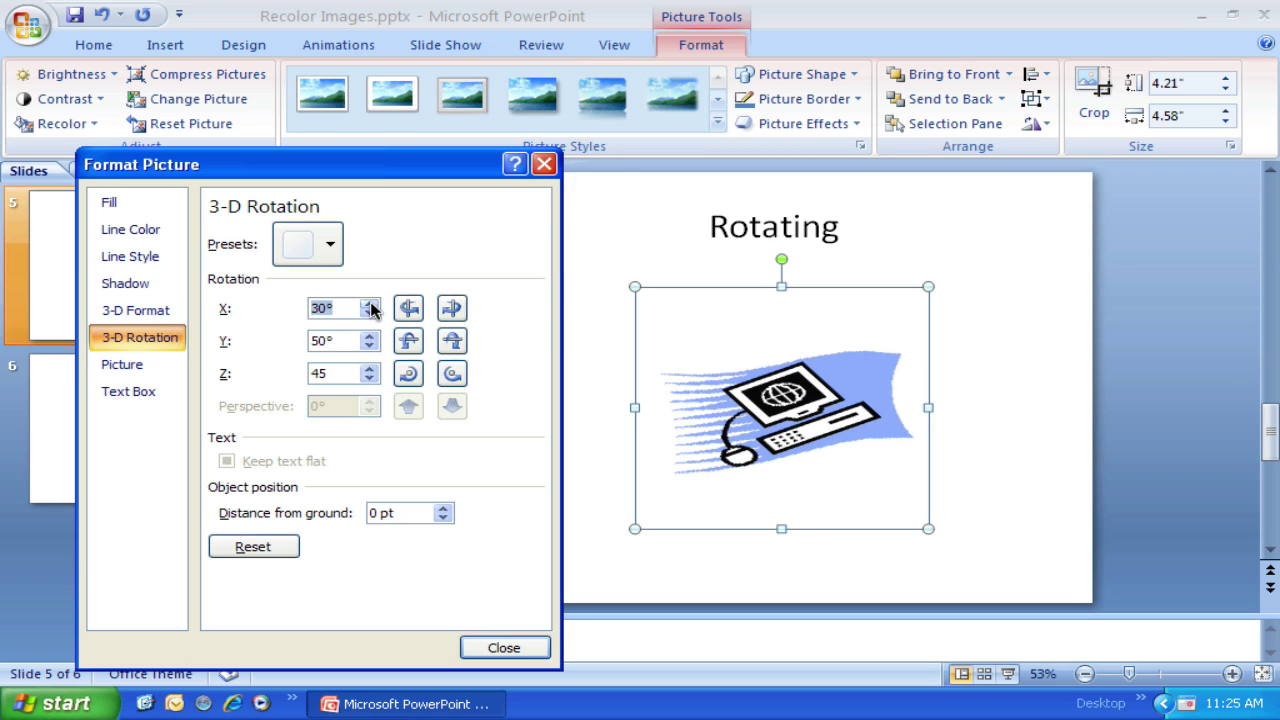
{"action": "left_click", "coordinate": [369, 303]}
{"action": "left_click", "coordinate": [369, 314]}
{"action": "left_click", "coordinate": [369, 314]}
{"action": "left_click", "coordinate": [369, 314]}
{"action": "left_click", "coordinate": [369, 314]}
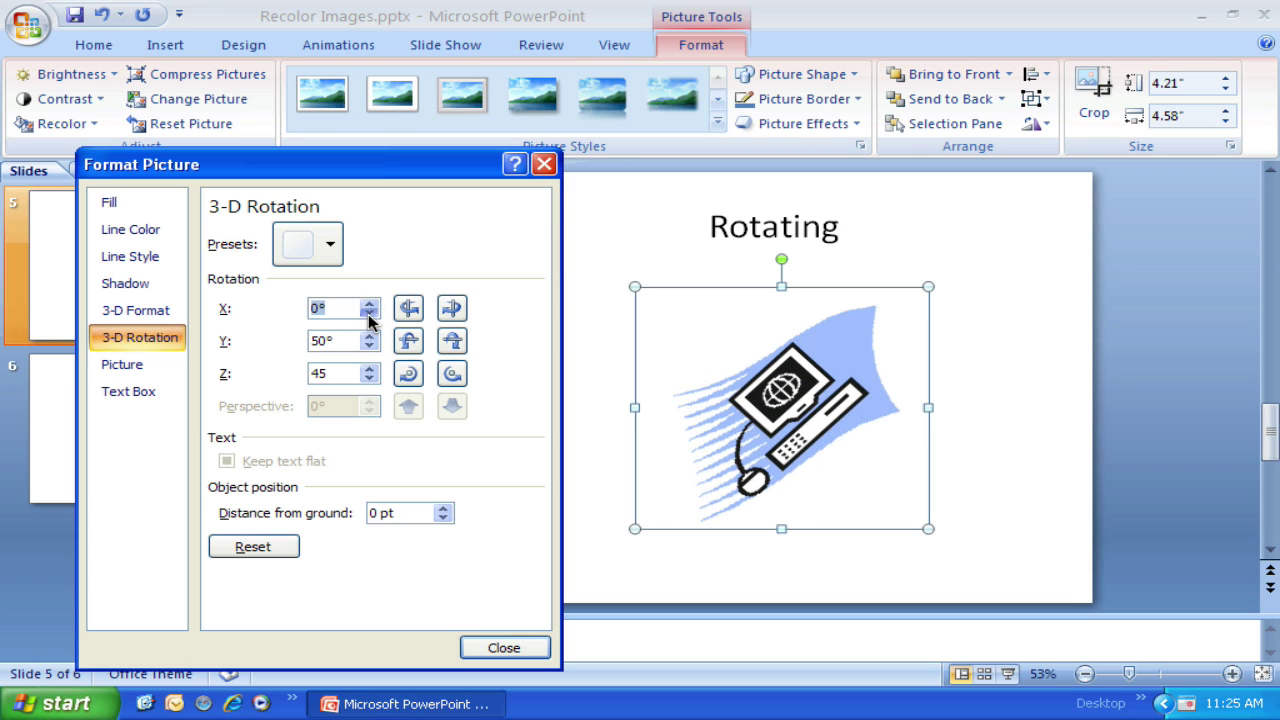
Close Format Picture, then reopen and close the Size and 3-D Rotation settings unchanged
{"action": "left_click", "coordinate": [505, 648]}
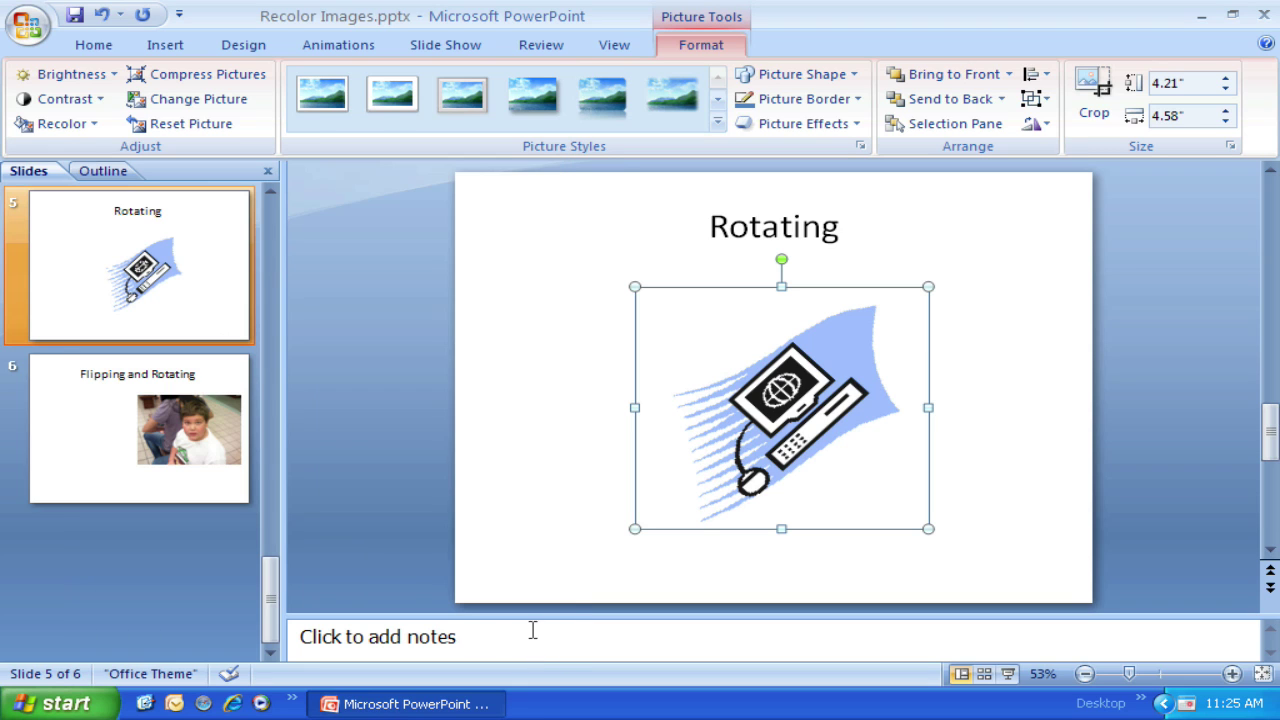
{"action": "left_click", "coordinate": [1230, 146]}
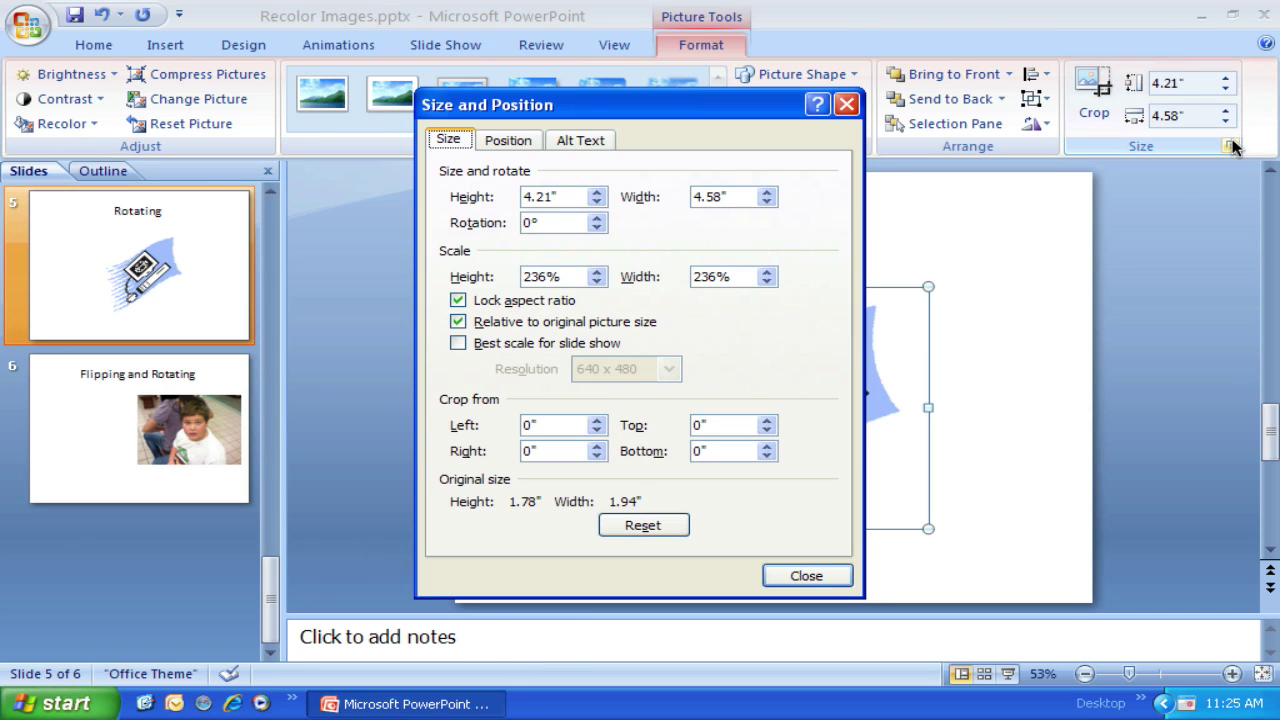
{"action": "left_click", "coordinate": [806, 576]}
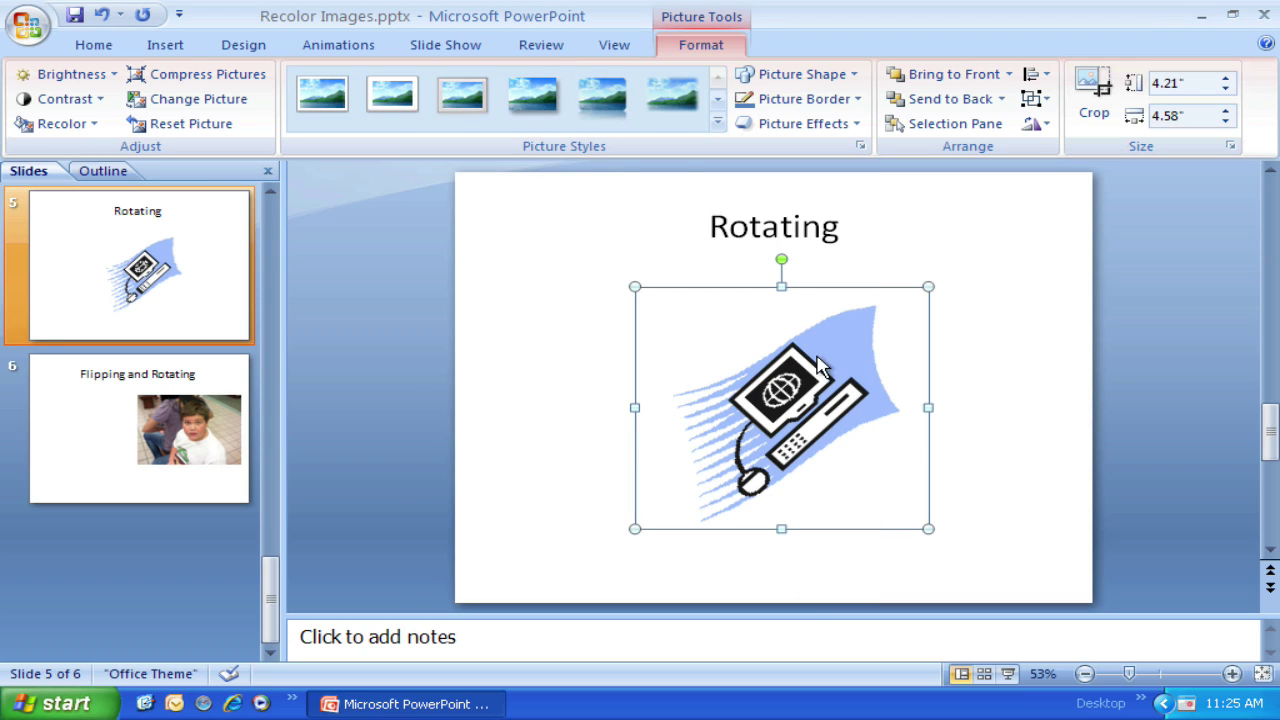
{"action": "right_click", "coordinate": [750, 344]}
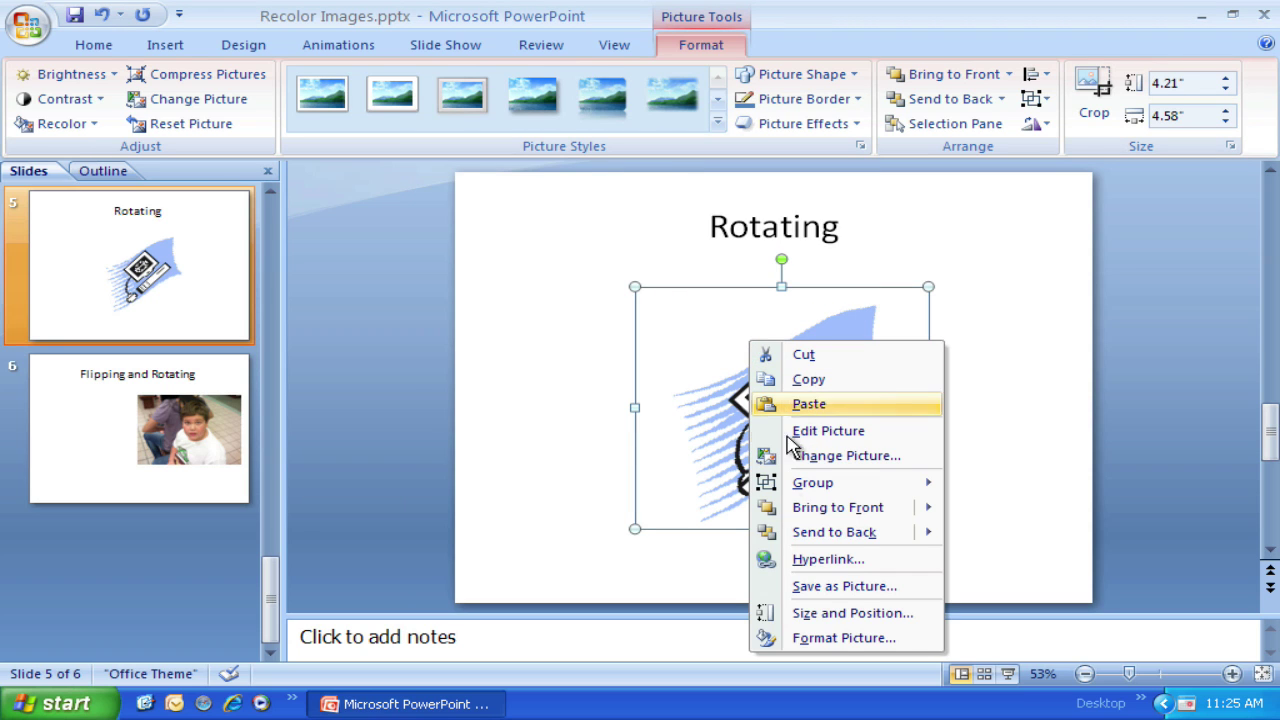
{"action": "left_click", "coordinate": [840, 640]}
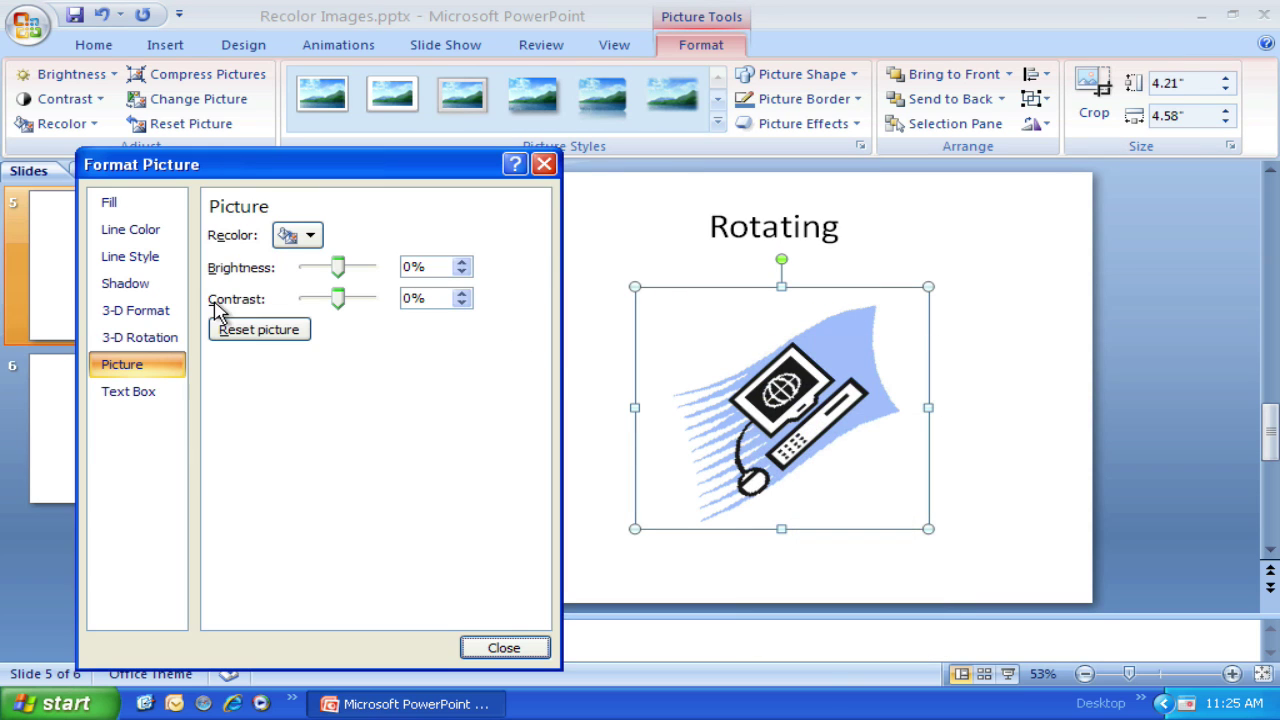
{"action": "left_click", "coordinate": [143, 338]}
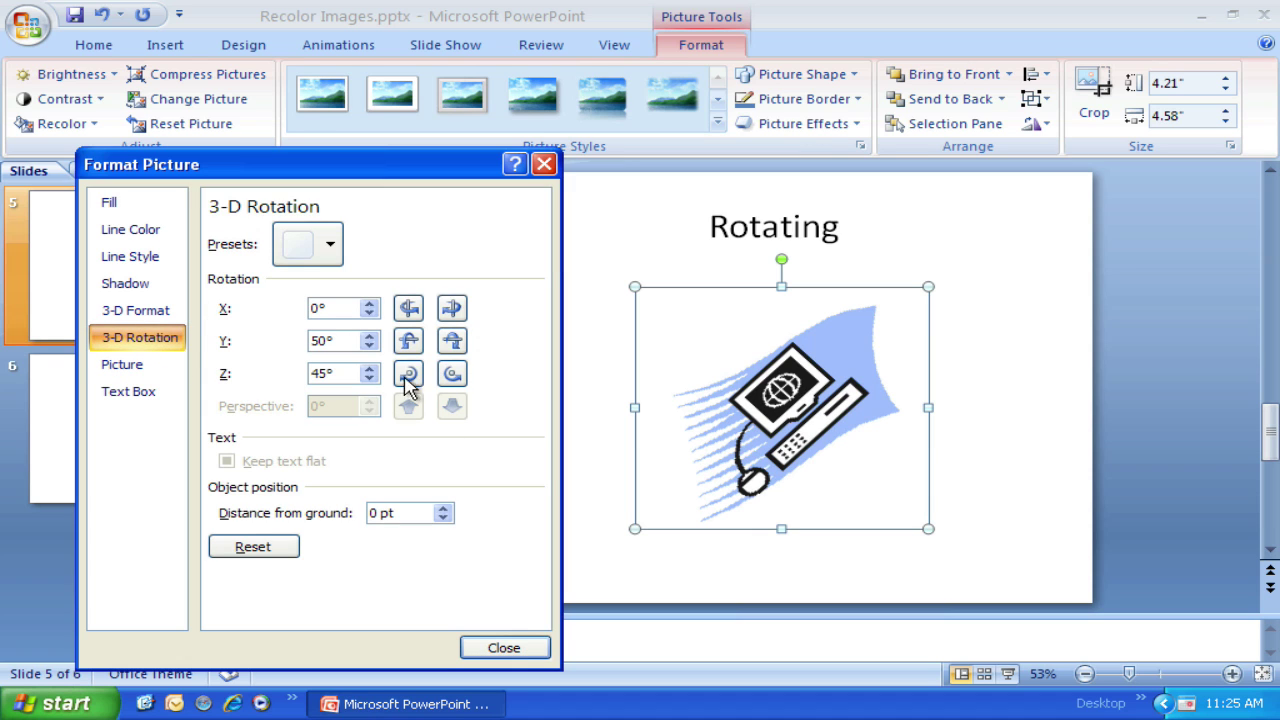
{"action": "left_click", "coordinate": [504, 648]}
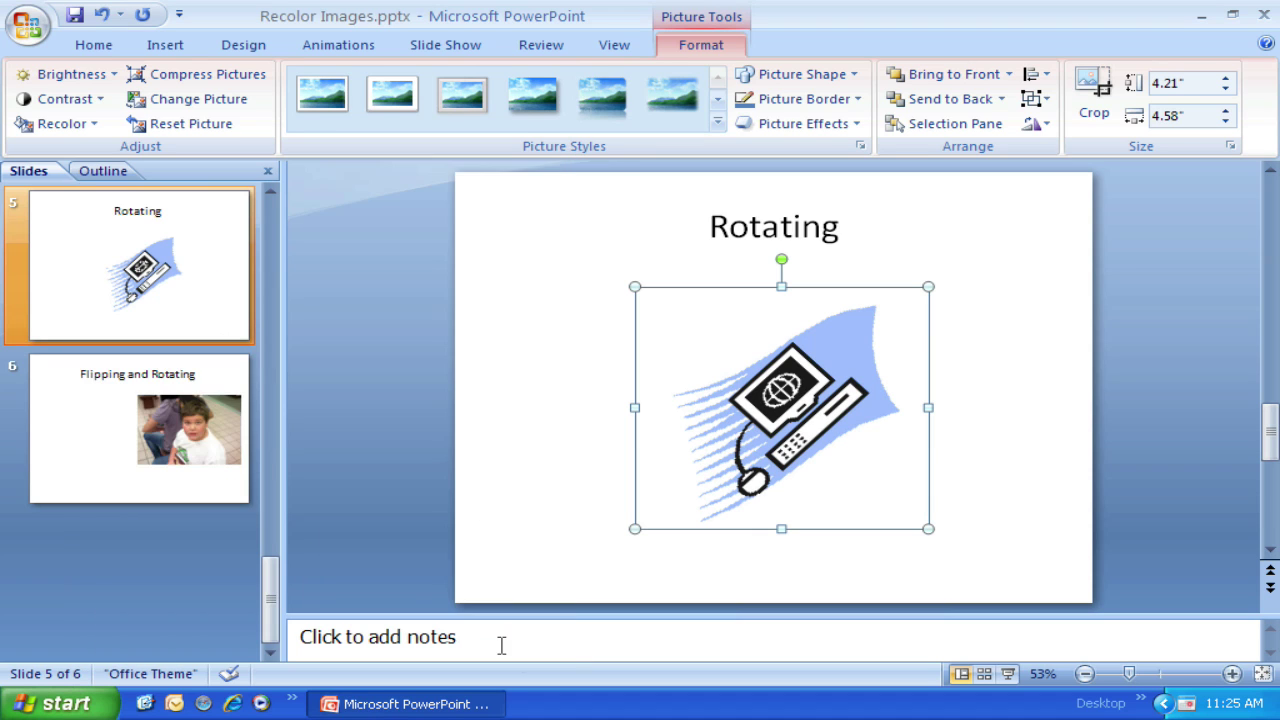
Go to the Flipping and Rotating slide and drag the boy's photo toward the lower right
{"action": "scroll", "coordinate": [700, 400], "scroll_direction": "down", "scroll_amount": 1}
{"action": "left_click", "coordinate": [730, 302]}
{"action": "left_click_drag", "start_coordinate": [774, 375], "coordinate": [933, 408]}
Try rotating the boy's photo and undo it, then flip it horizontally and move it left
{"action": "left_click", "coordinate": [997, 551]}
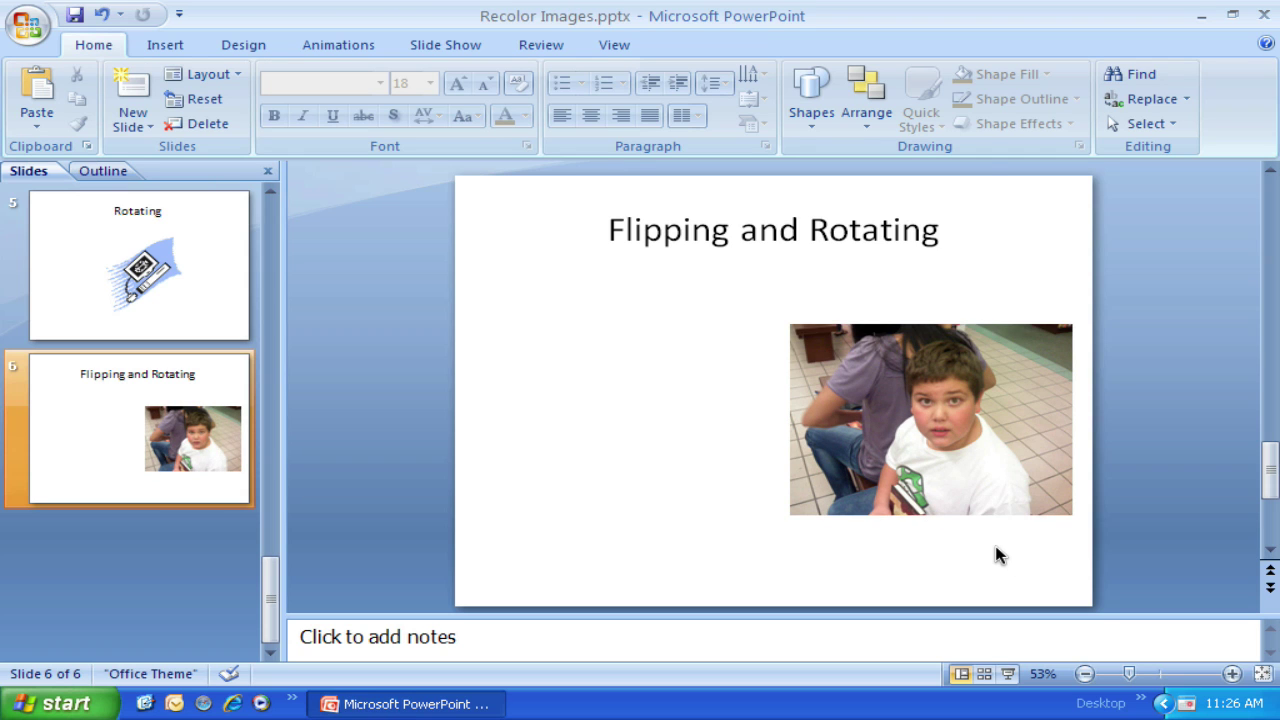
{"action": "left_click", "coordinate": [929, 423]}
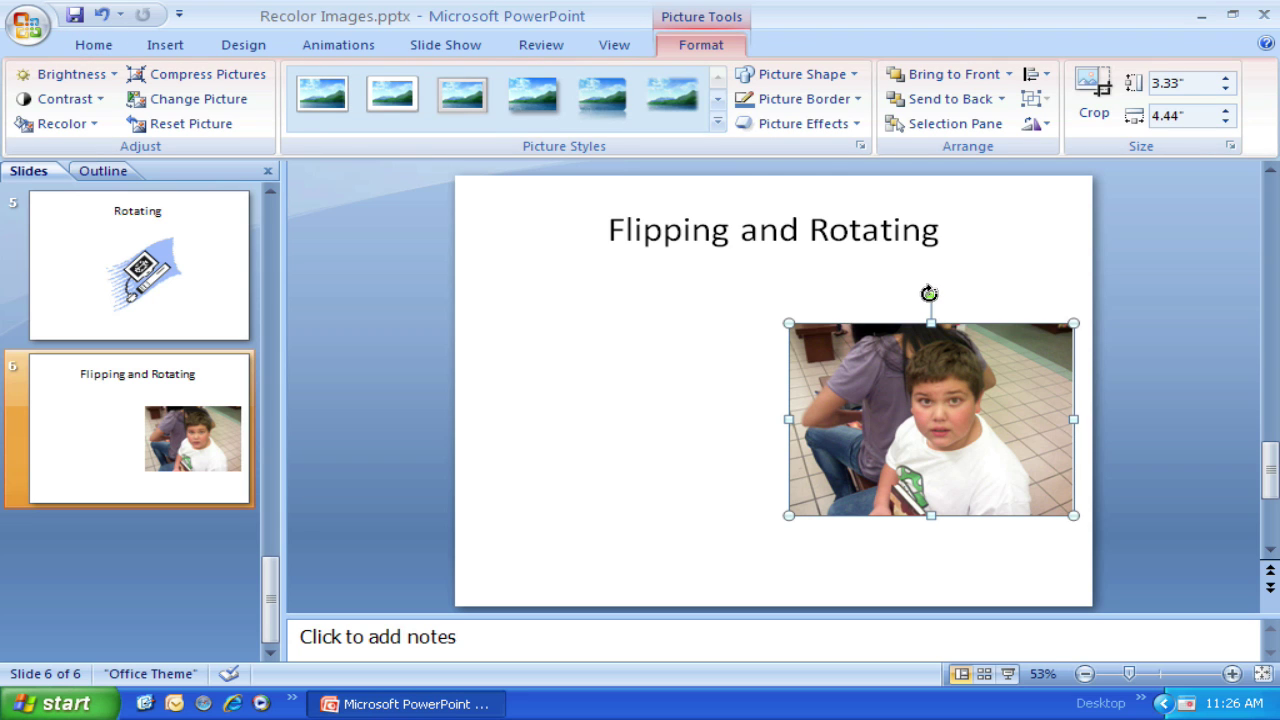
{"action": "mouse_move", "coordinate": [929, 293]}
{"action": "left_mouse_down"}
{"action": "mouse_move", "coordinate": [1079, 351]}
{"action": "mouse_move", "coordinate": [1057, 429]}
{"action": "mouse_move", "coordinate": [1009, 497]}
{"action": "mouse_move", "coordinate": [888, 504]}
{"action": "mouse_move", "coordinate": [835, 450]}
{"action": "mouse_move", "coordinate": [818, 364]}
{"action": "mouse_move", "coordinate": [868, 320]}
{"action": "mouse_move", "coordinate": [932, 303]}
{"action": "left_mouse_up"}
{"action": "left_click", "coordinate": [104, 18]}
{"action": "left_click_drag", "start_coordinate": [1073, 425], "coordinate": [674, 428]}
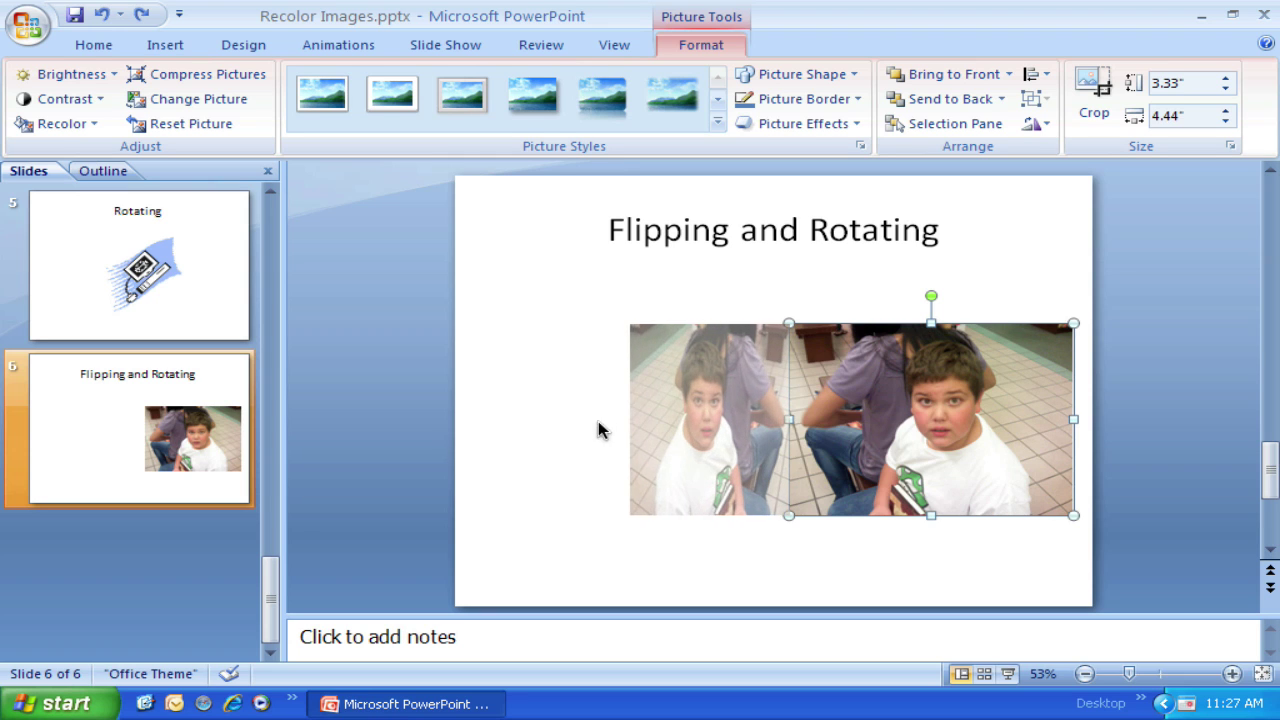
{"action": "left_click_drag", "start_coordinate": [598, 430], "coordinate": [514, 429]}
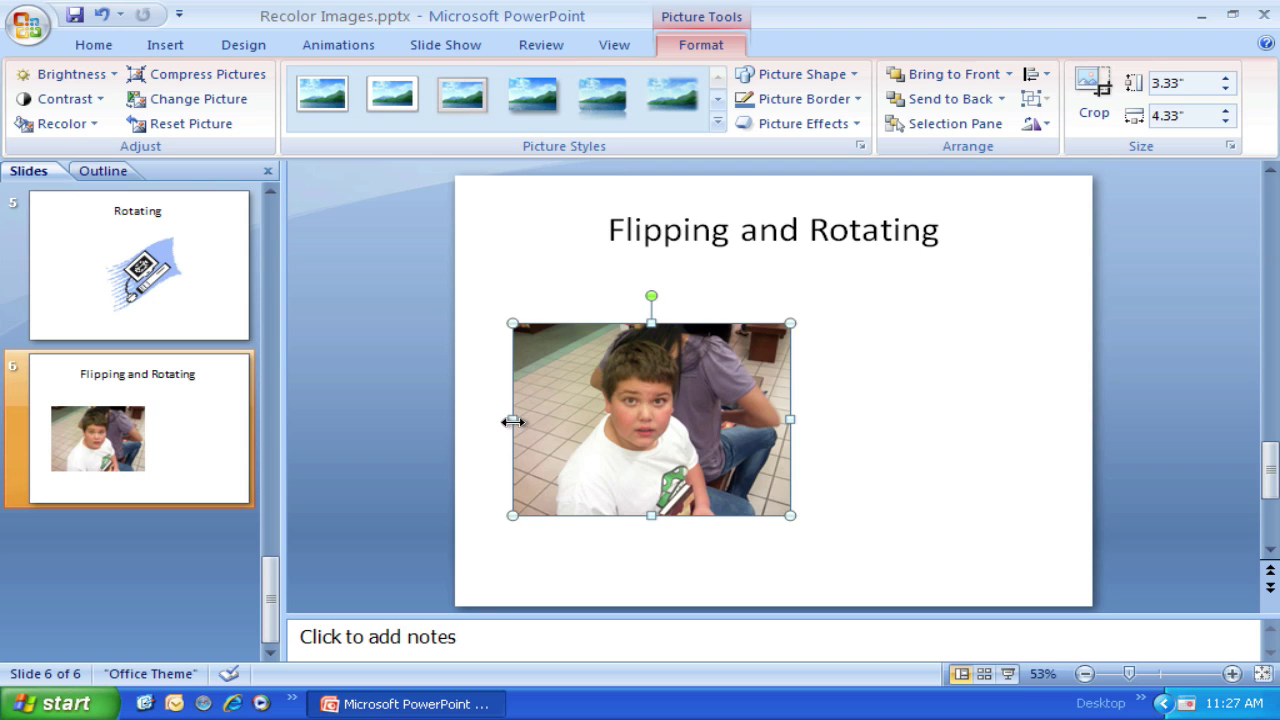
Copy the flipped photo and paste a duplicate onto the slide
{"action": "right_click", "coordinate": [681, 407]}
{"action": "left_click", "coordinate": [738, 160]}
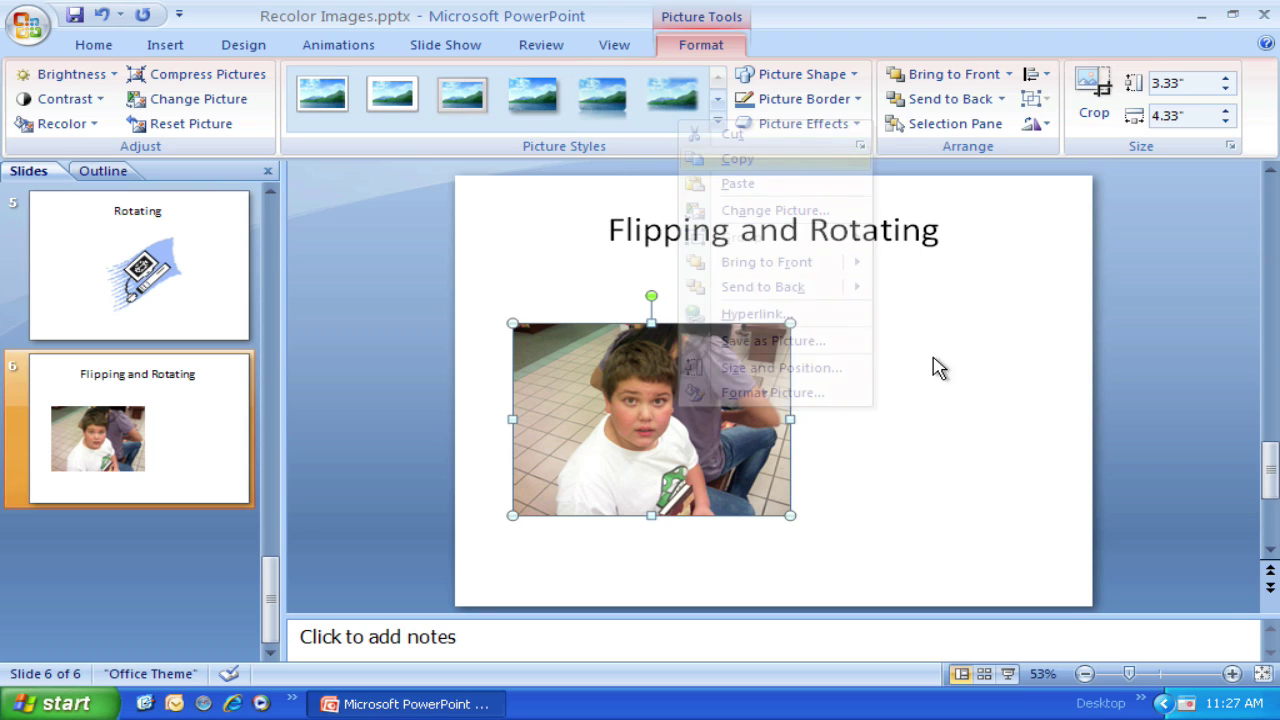
{"action": "right_click", "coordinate": [1012, 445]}
{"action": "left_click", "coordinate": [1073, 506]}
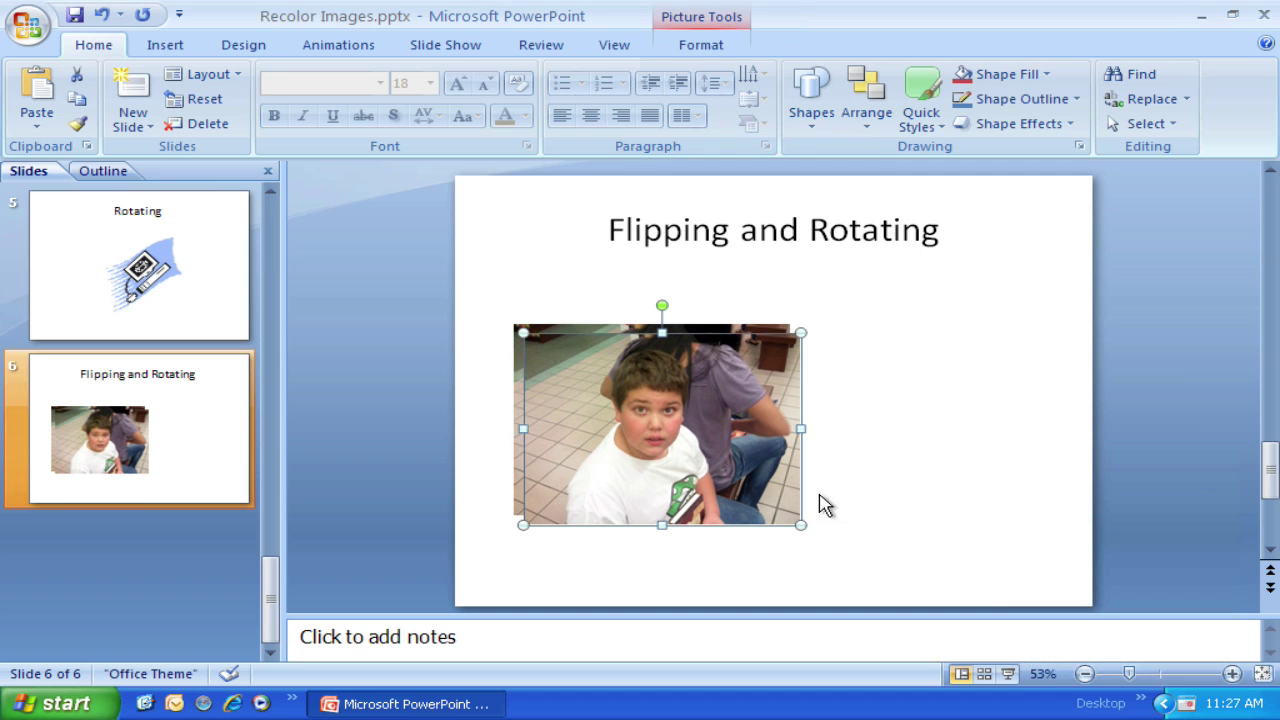
Mirror the pasted copy and arrange both photos side by side facing each other
{"action": "left_click_drag", "start_coordinate": [540, 430], "coordinate": [1035, 440]}
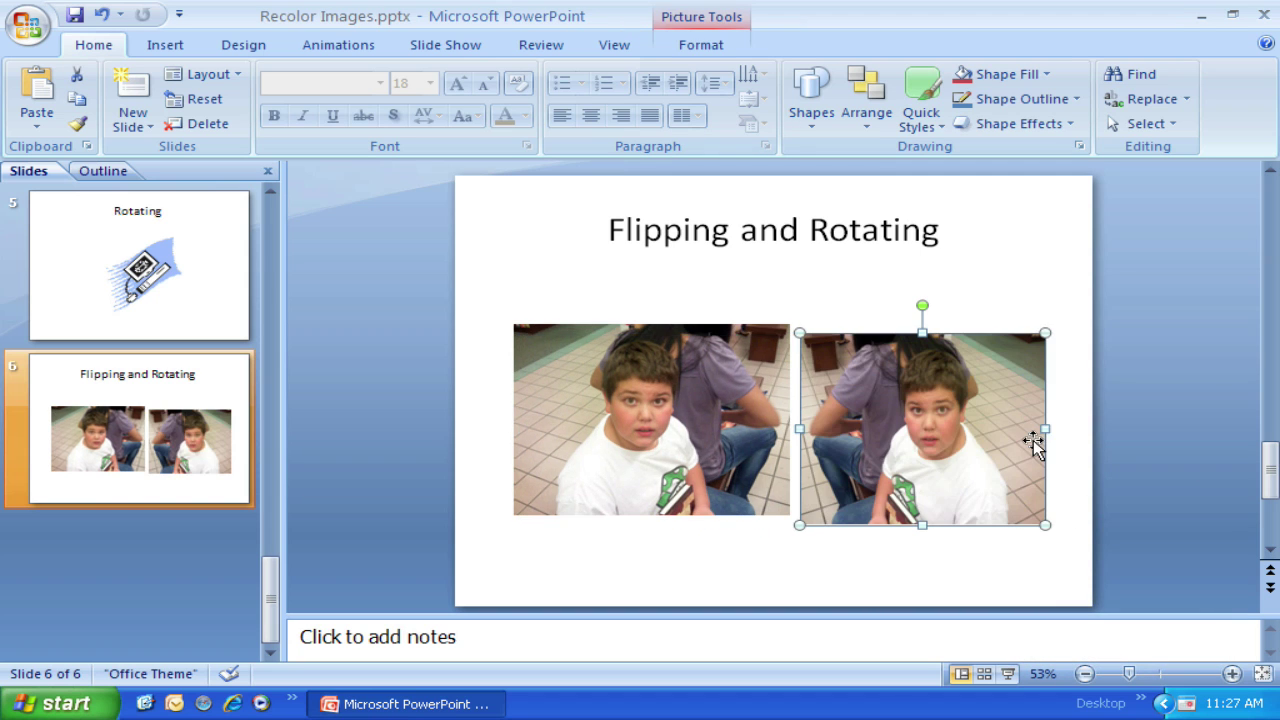
{"action": "left_click_drag", "start_coordinate": [939, 434], "coordinate": [958, 422]}
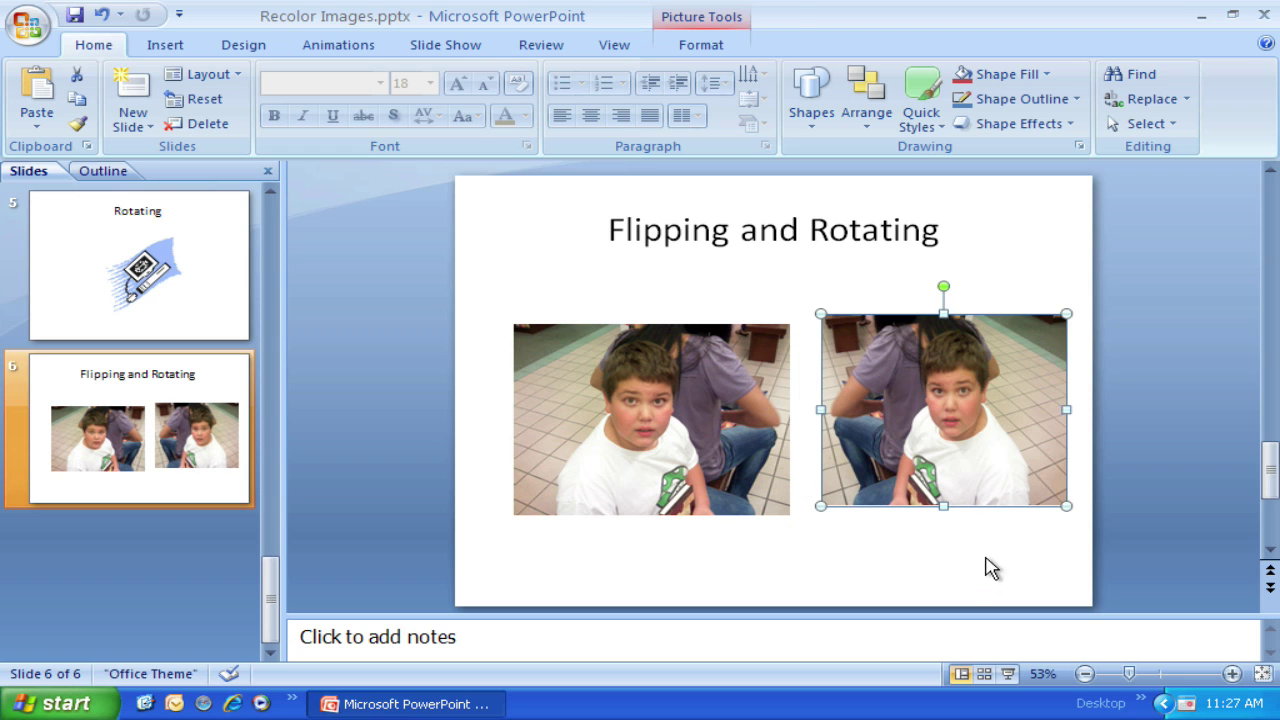
{"action": "left_click", "coordinate": [988, 566]}
{"action": "left_click_drag", "start_coordinate": [628, 406], "coordinate": [648, 409]}
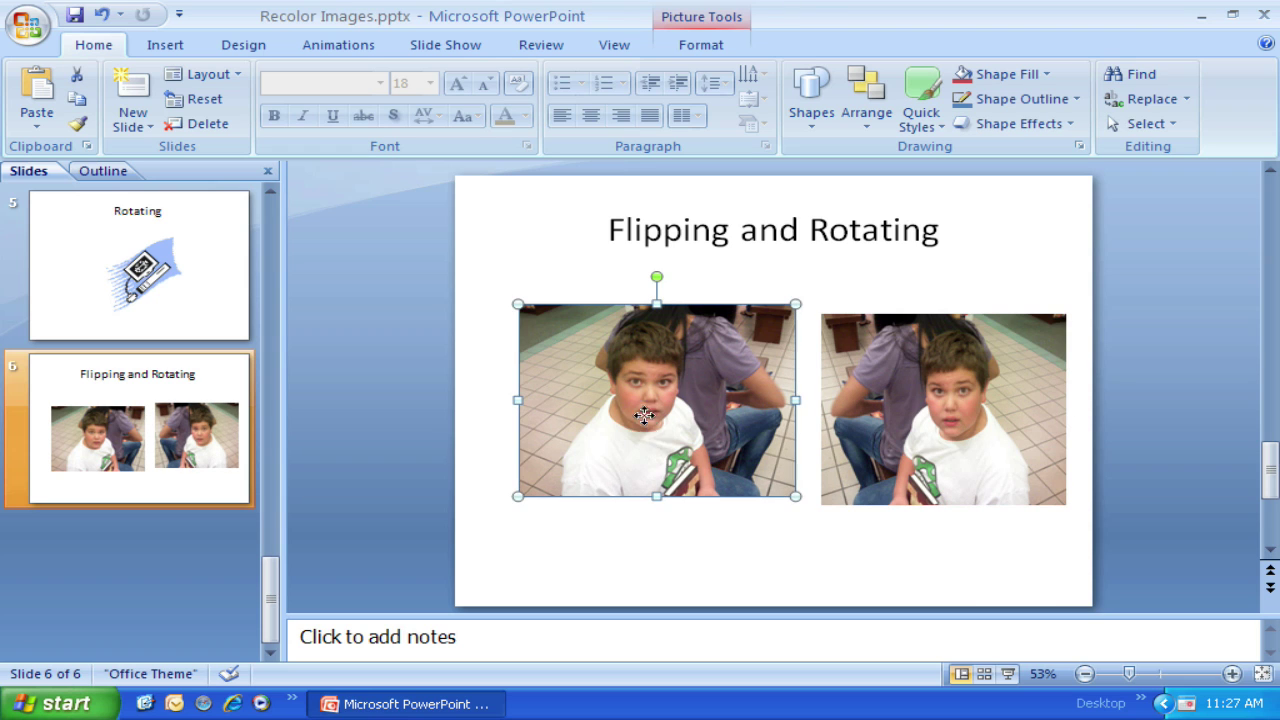
{"action": "left_click", "coordinate": [826, 533]}
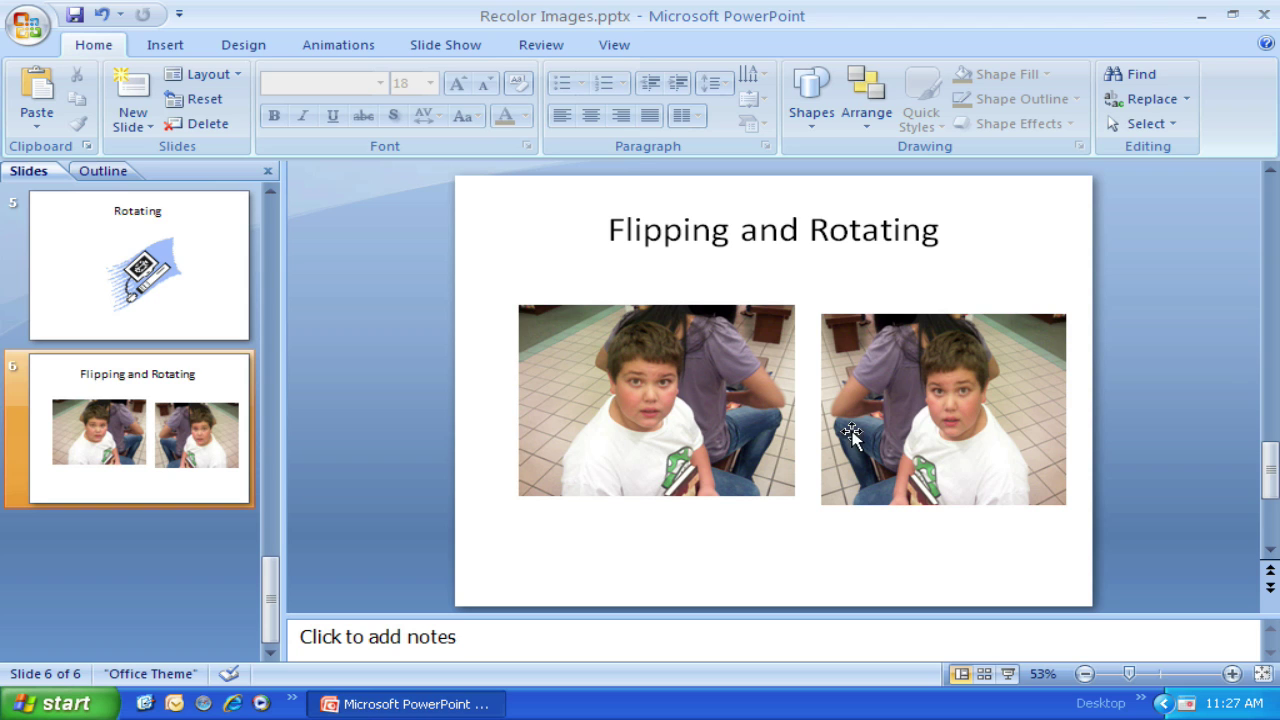
Delete both the right and left photos from the slide
{"action": "left_click", "coordinate": [941, 407]}
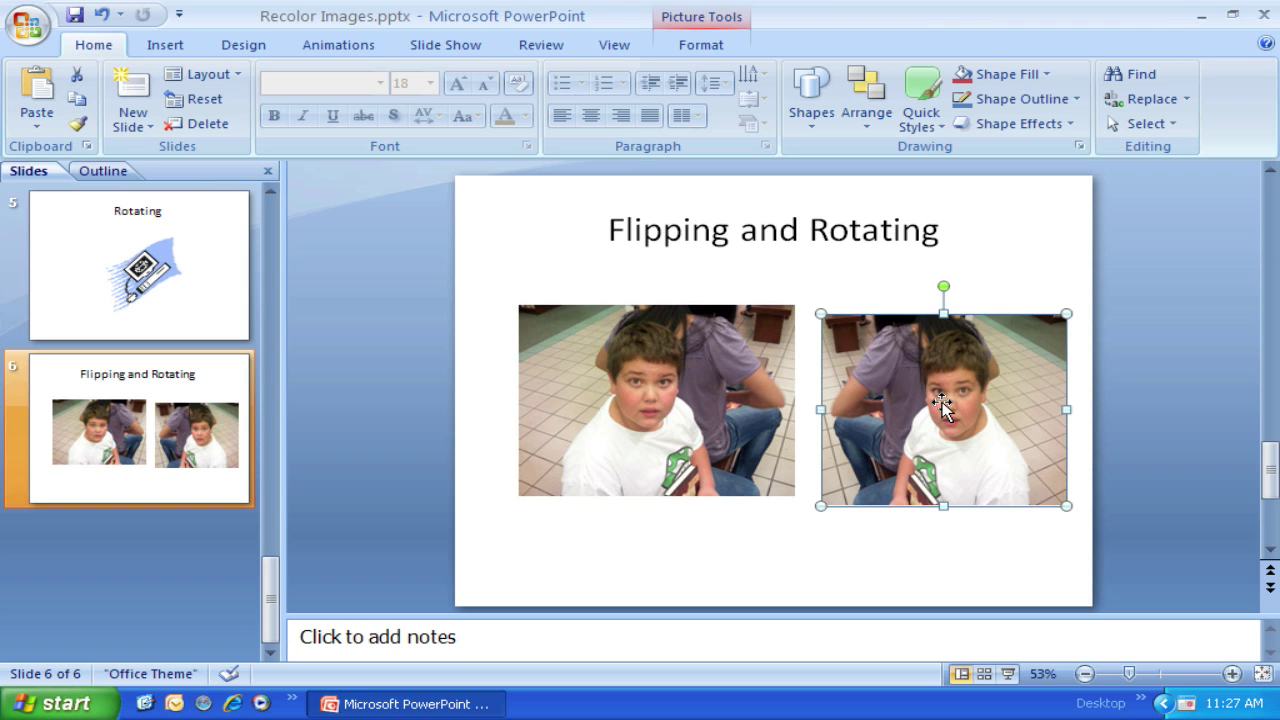
{"action": "key", "text": "Delete"}
{"action": "left_click", "coordinate": [696, 403]}
{"action": "key", "text": "Delete"}
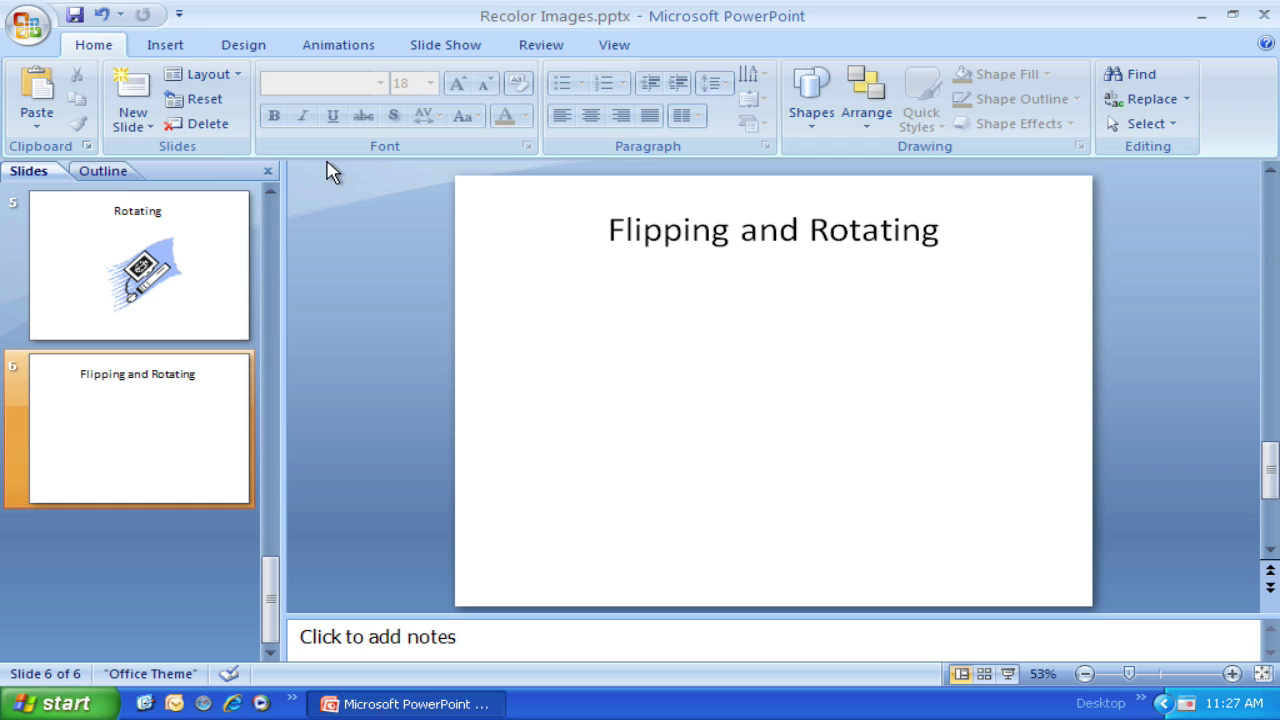
Insert the picture img038.jpg onto the slide
{"action": "left_click", "coordinate": [165, 44]}
{"action": "left_click", "coordinate": [106, 100]}
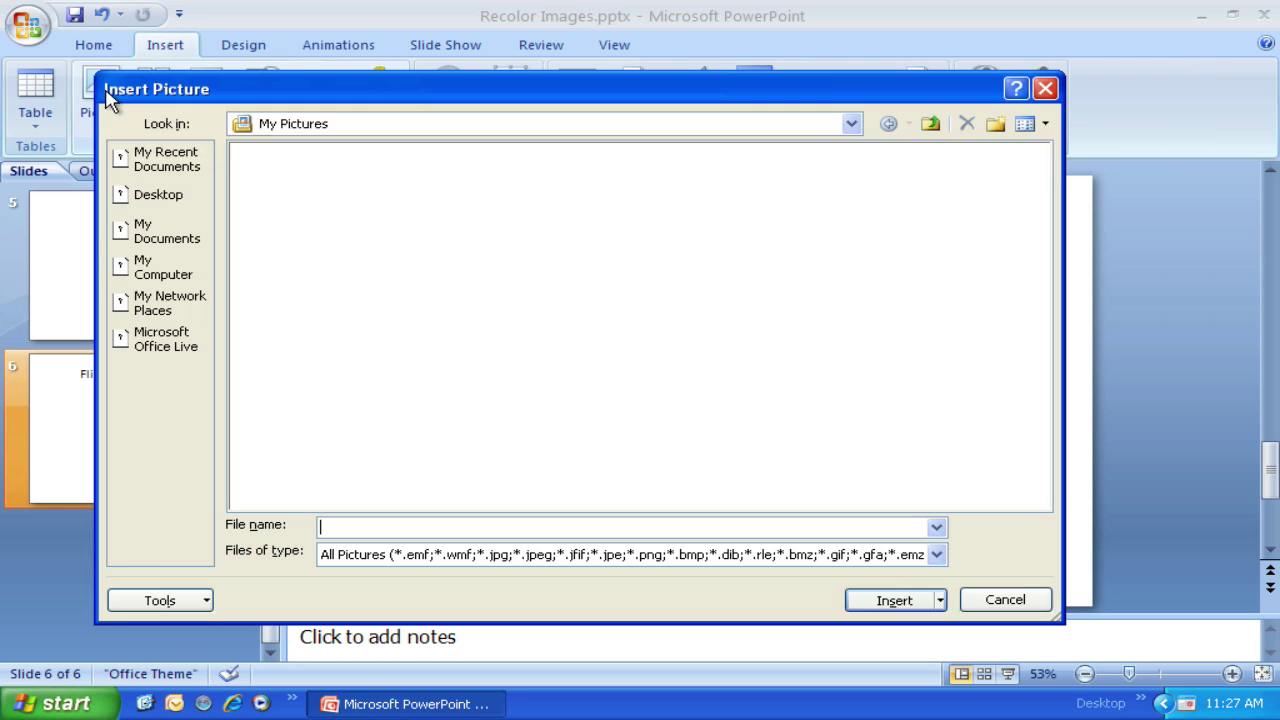
{"action": "left_click", "coordinate": [322, 352]}
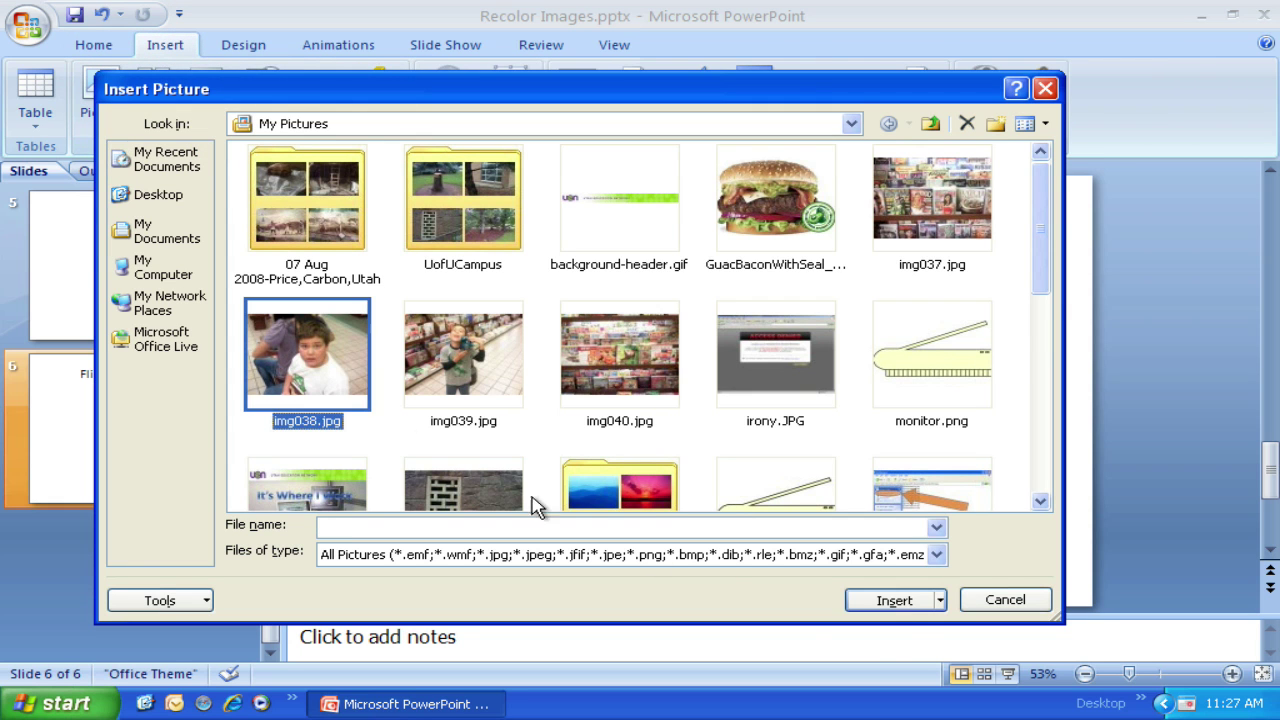
{"action": "left_click", "coordinate": [894, 600]}
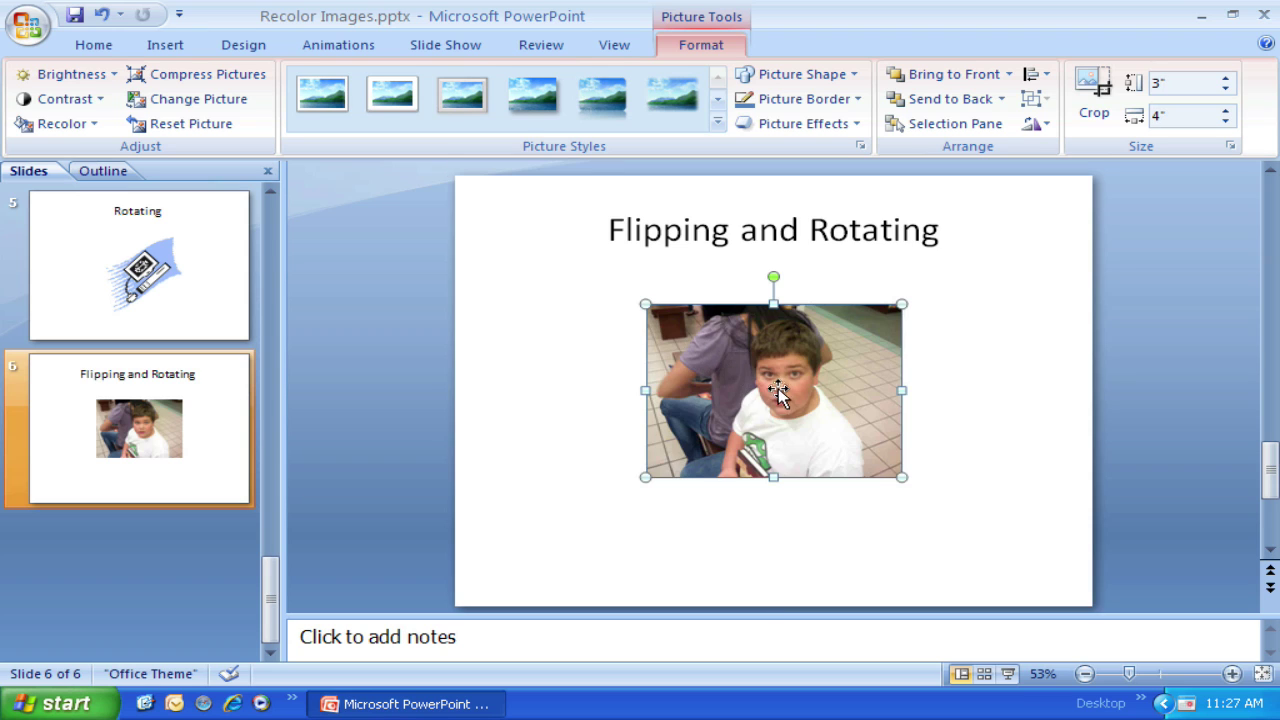
Move img038.jpg to the right, paste a duplicate to its left, and select that left copy
{"action": "left_click_drag", "start_coordinate": [778, 388], "coordinate": [965, 400]}
{"action": "right_click", "coordinate": [996, 404]}
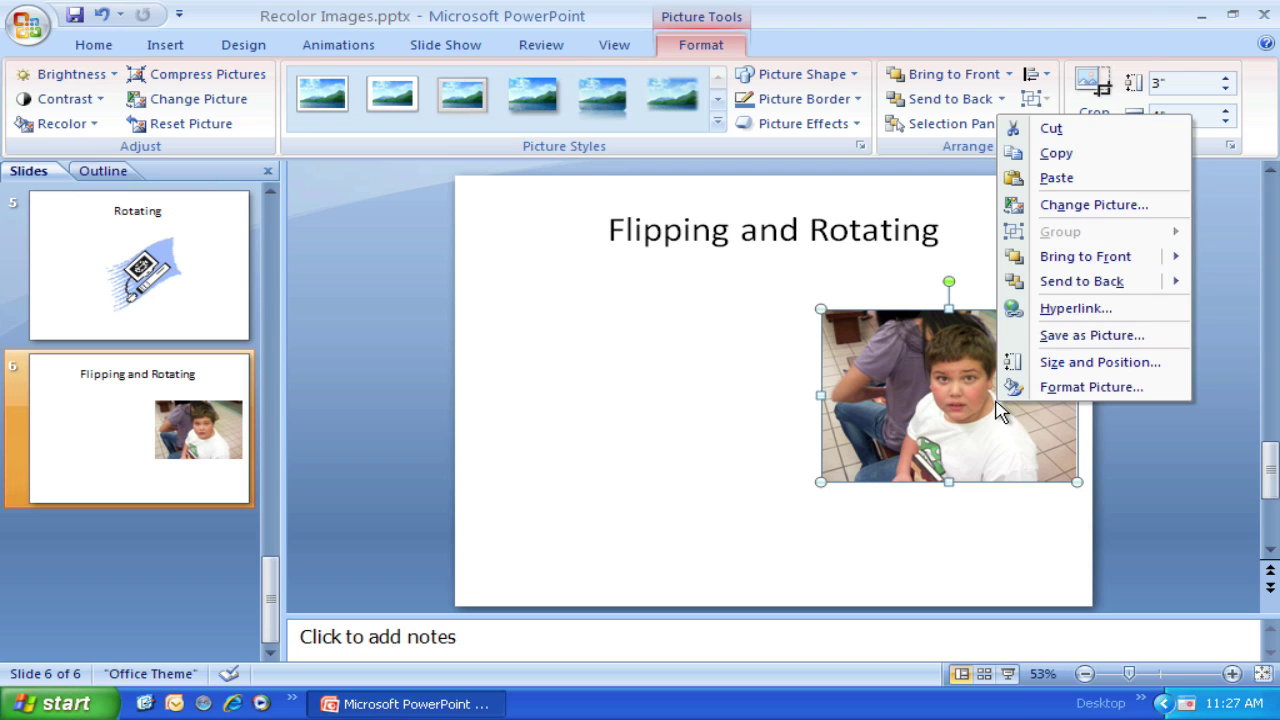
{"action": "left_click", "coordinate": [1058, 156]}
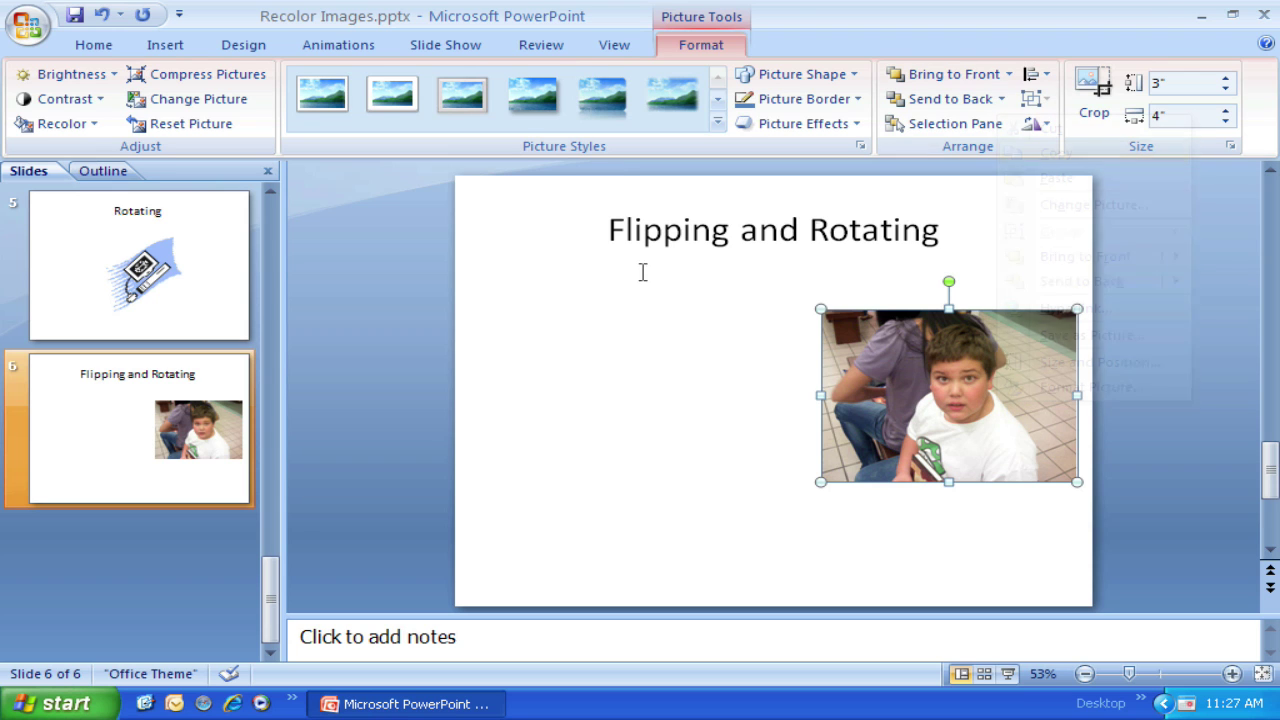
{"action": "right_click", "coordinate": [580, 316]}
{"action": "left_click", "coordinate": [646, 382]}
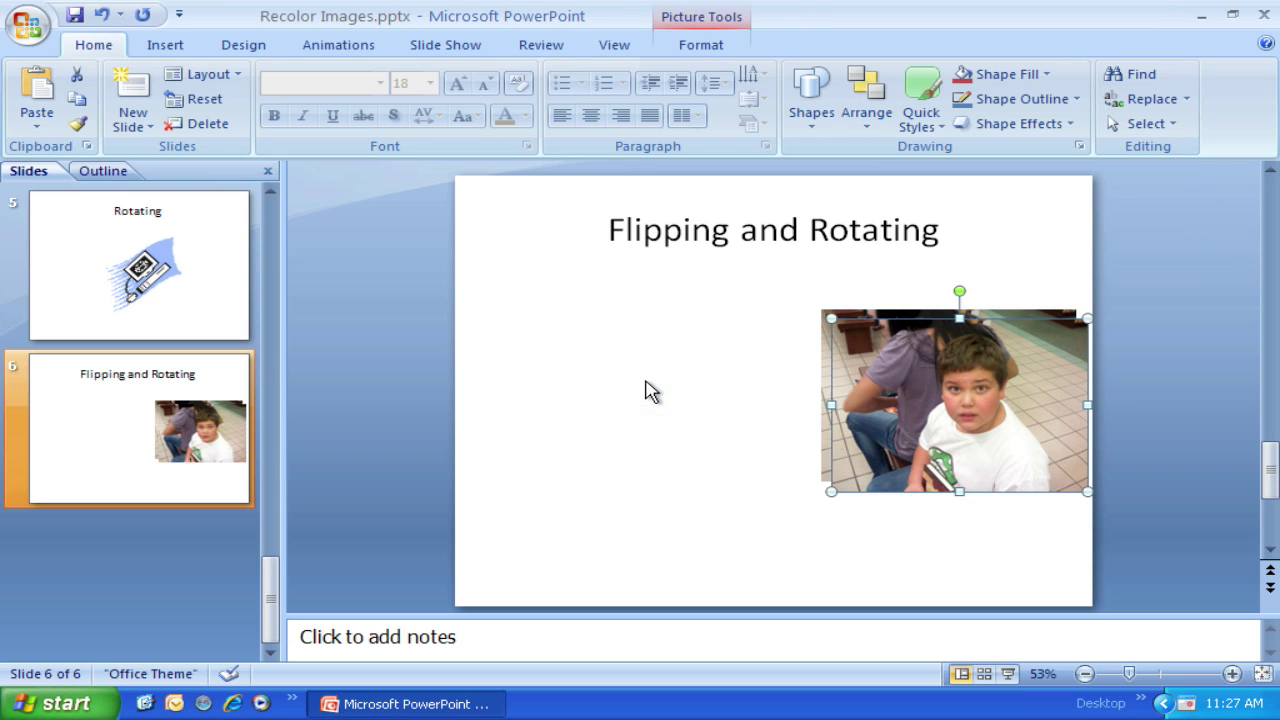
{"action": "left_click_drag", "start_coordinate": [984, 405], "coordinate": [703, 405]}
{"action": "left_click", "coordinate": [843, 535]}
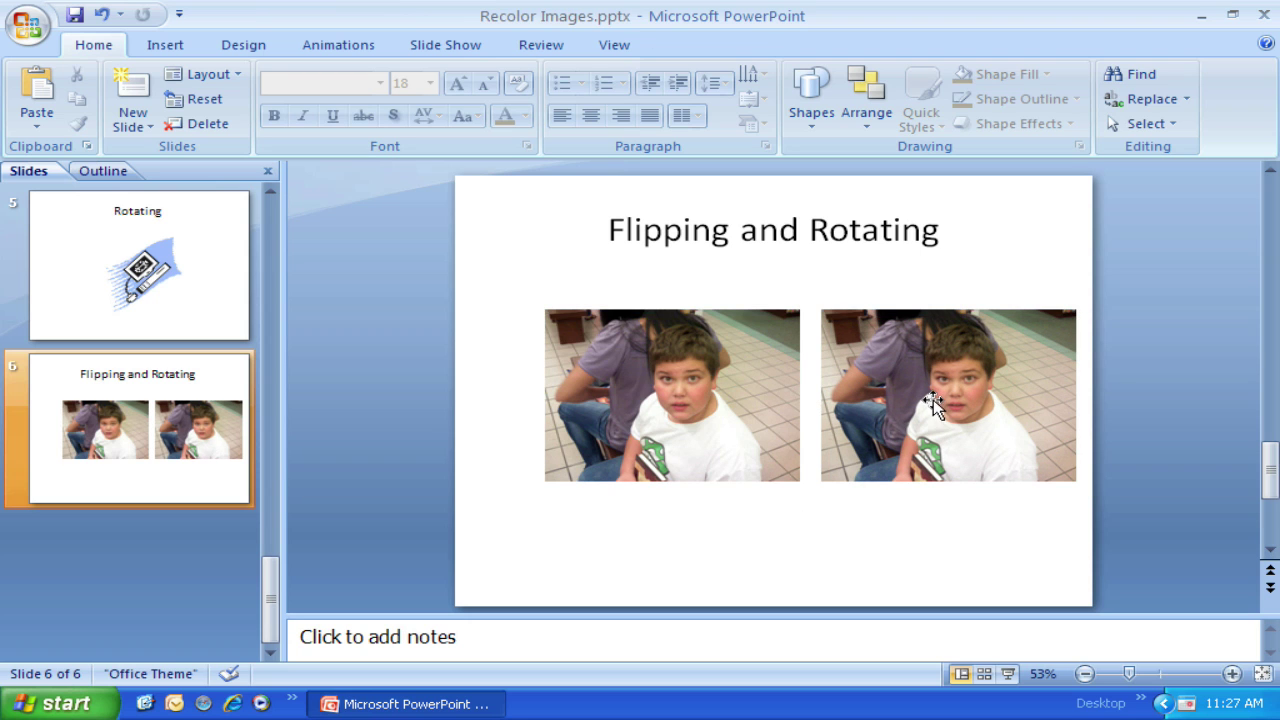
{"action": "left_click", "coordinate": [697, 387]}
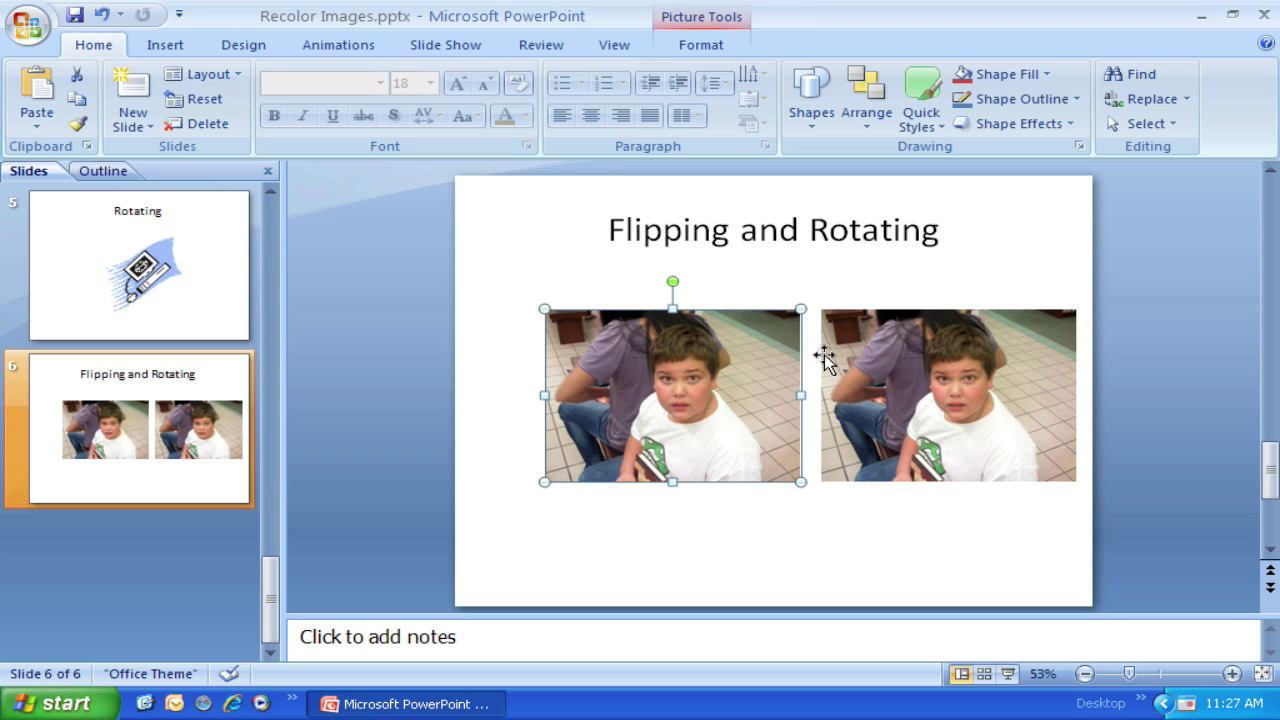
Give the left photo a 3-D X rotation of 180° in Format Picture
{"action": "right_click", "coordinate": [707, 386]}
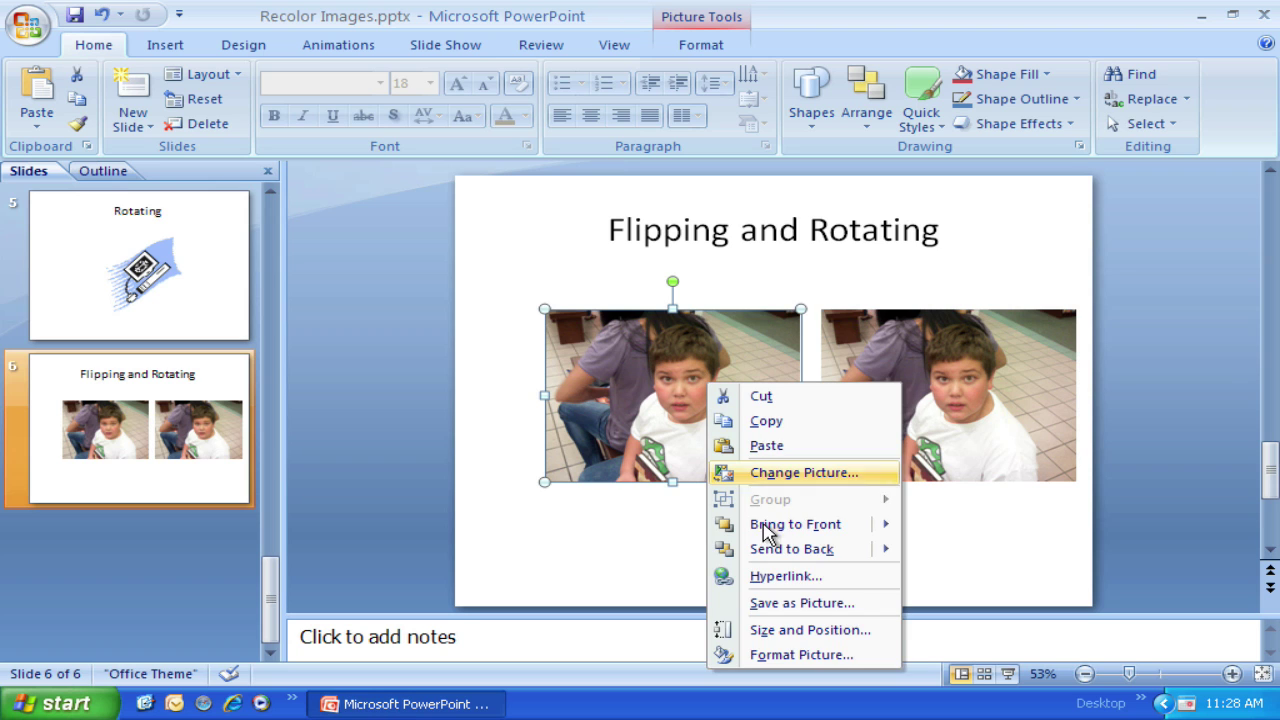
{"action": "left_click", "coordinate": [810, 655]}
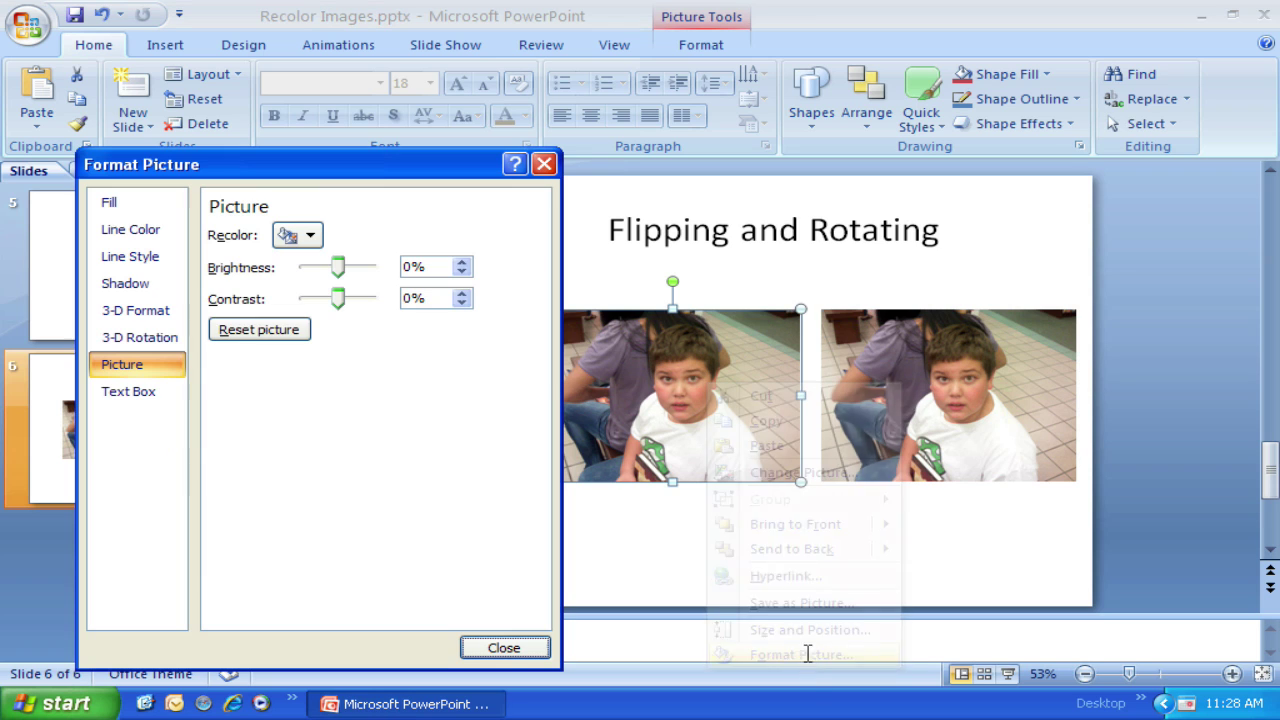
{"action": "left_click", "coordinate": [160, 343]}
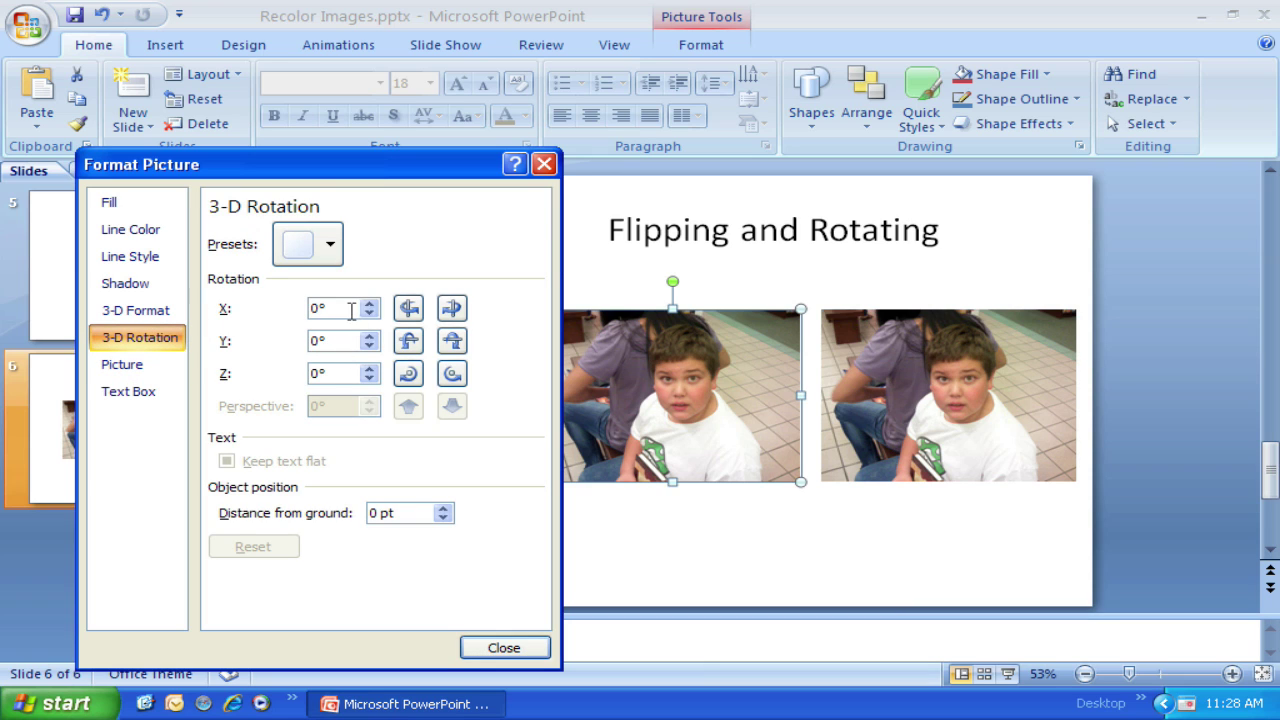
{"action": "left_click_drag", "start_coordinate": [351, 311], "coordinate": [281, 316]}
{"action": "type", "text": "180"}
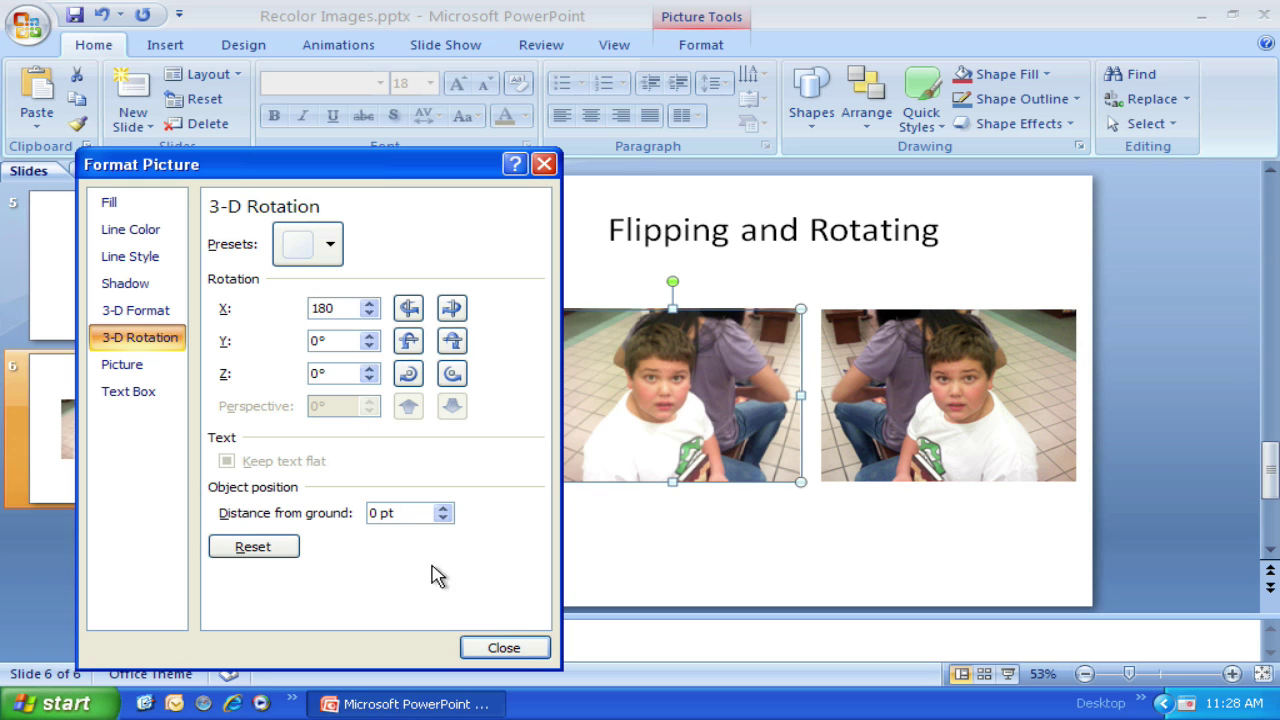
{"action": "left_click", "coordinate": [510, 647]}
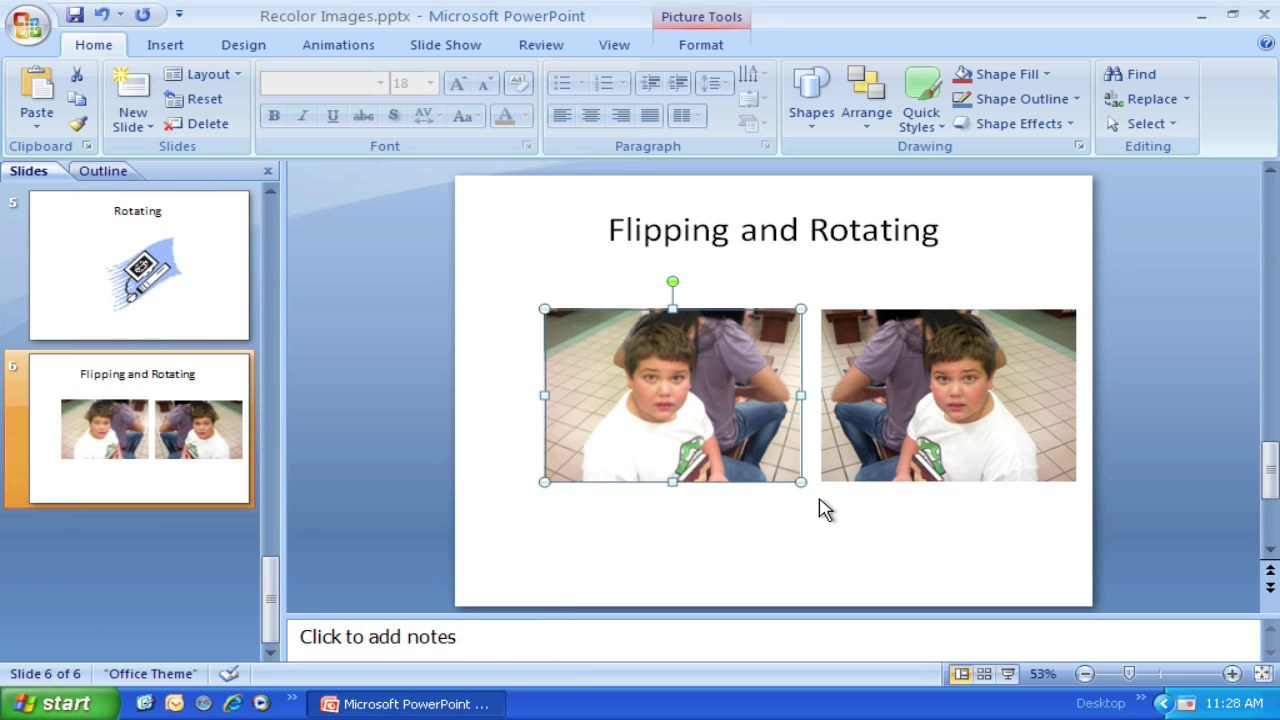
{"action": "left_click", "coordinate": [819, 506]}
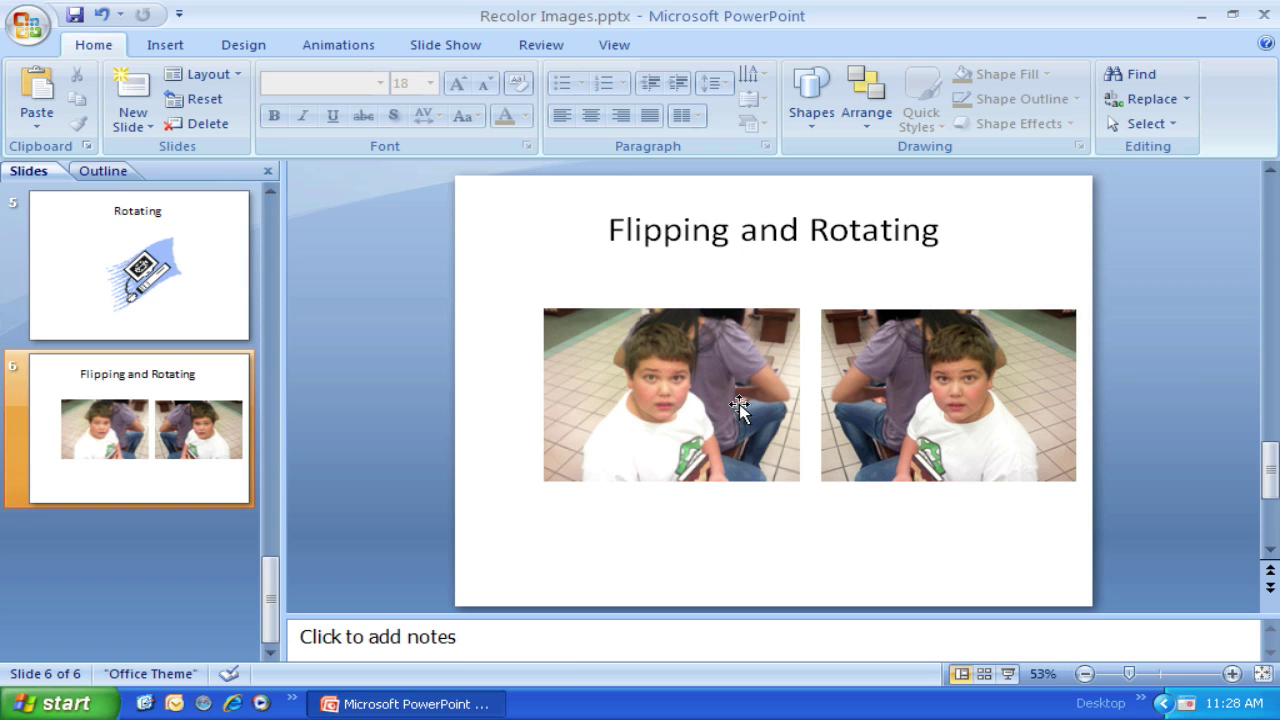